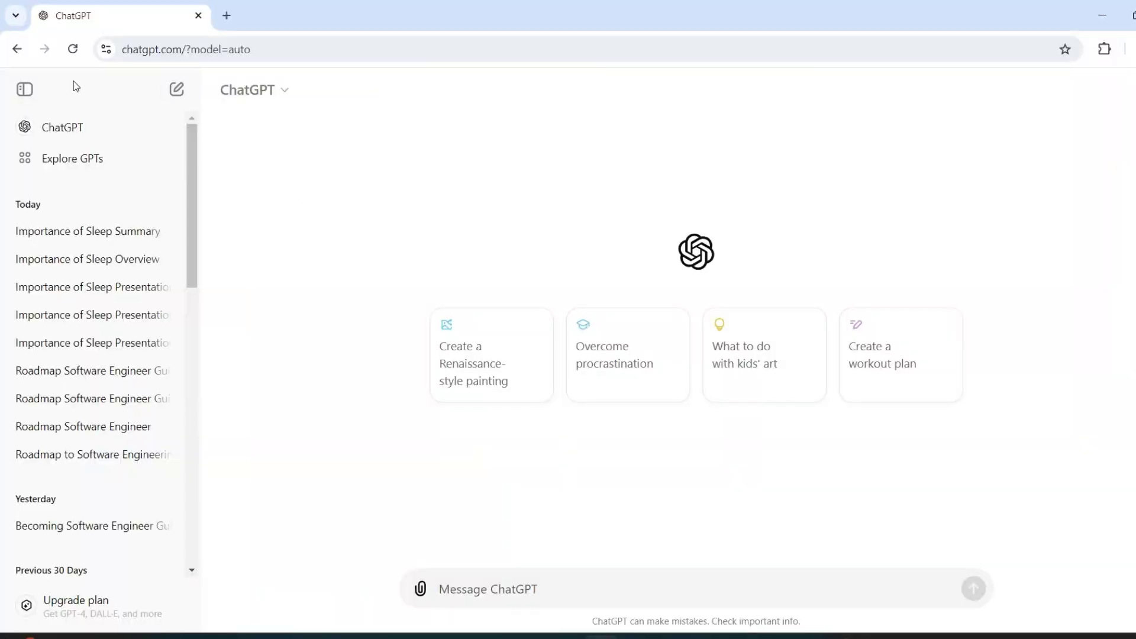
Step: Ask ChatGPT for an untitled five-slide presentation on the importance of sleep
left_click(26, 90)
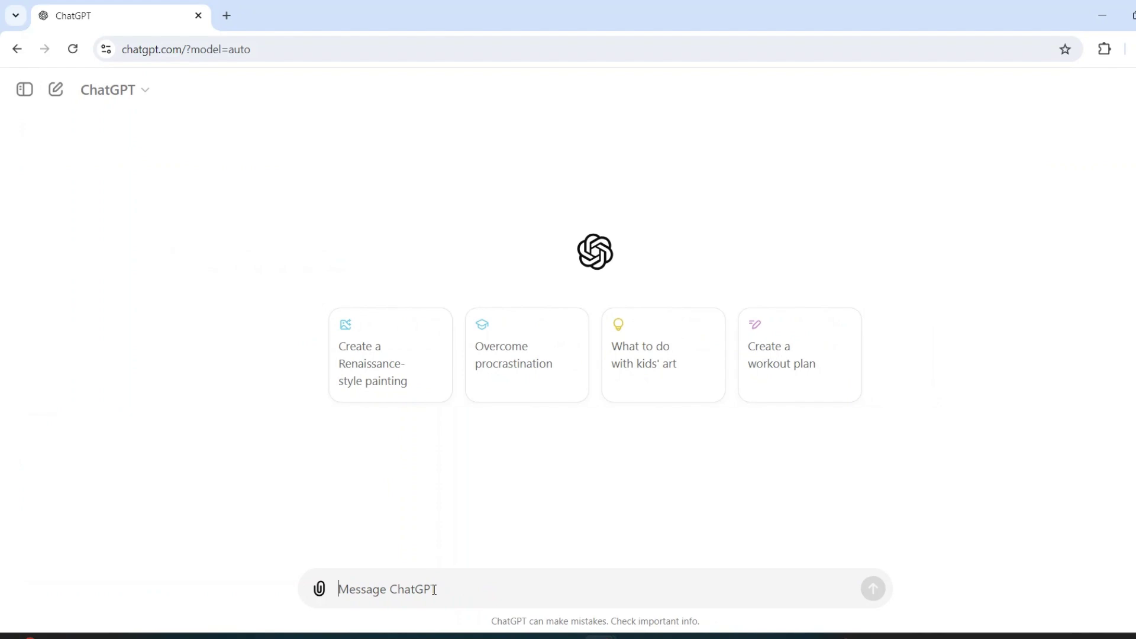
type("Please create a 5 slide presentation on \"Importance of sleep\" without title. Use your knowledge")
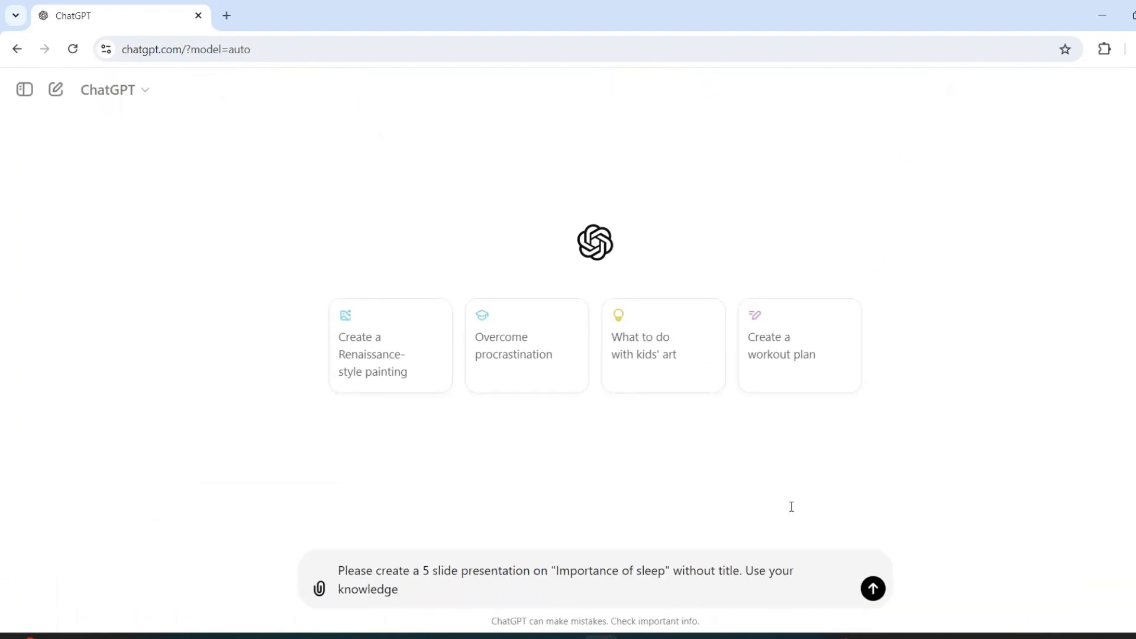
key("Return")
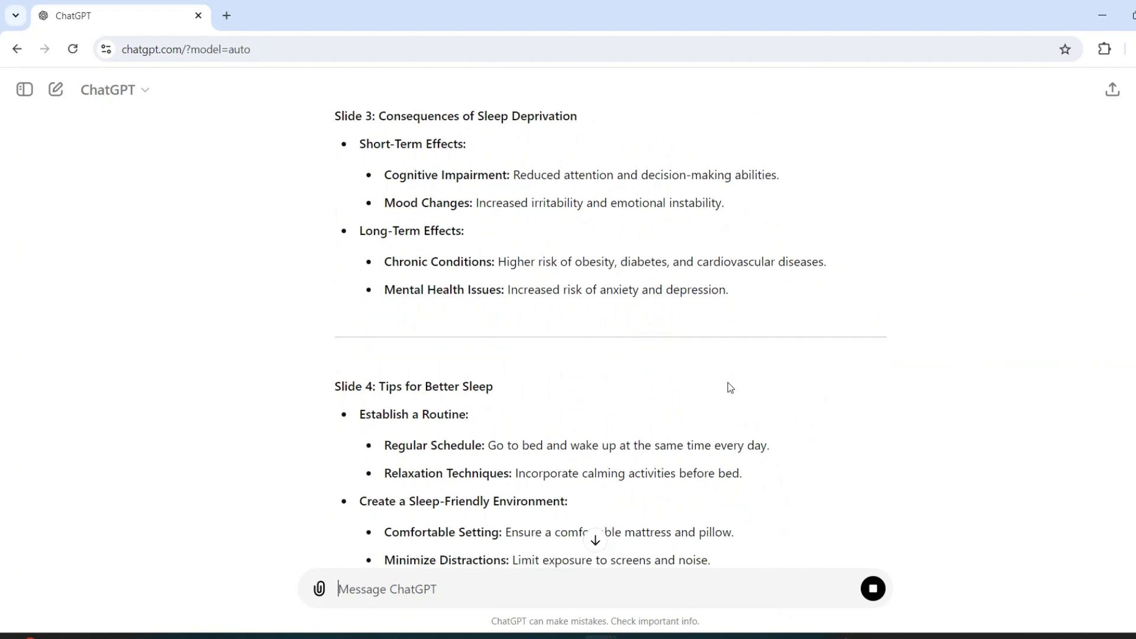
scroll(728, 384, "down", 1)
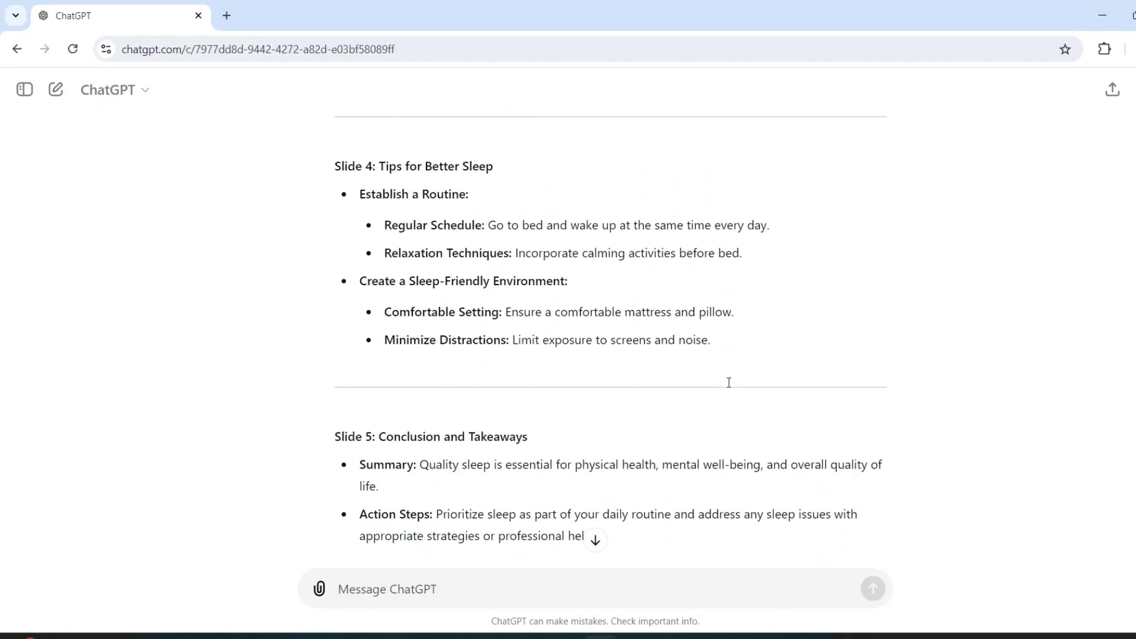
scroll(729, 384, "down", 2)
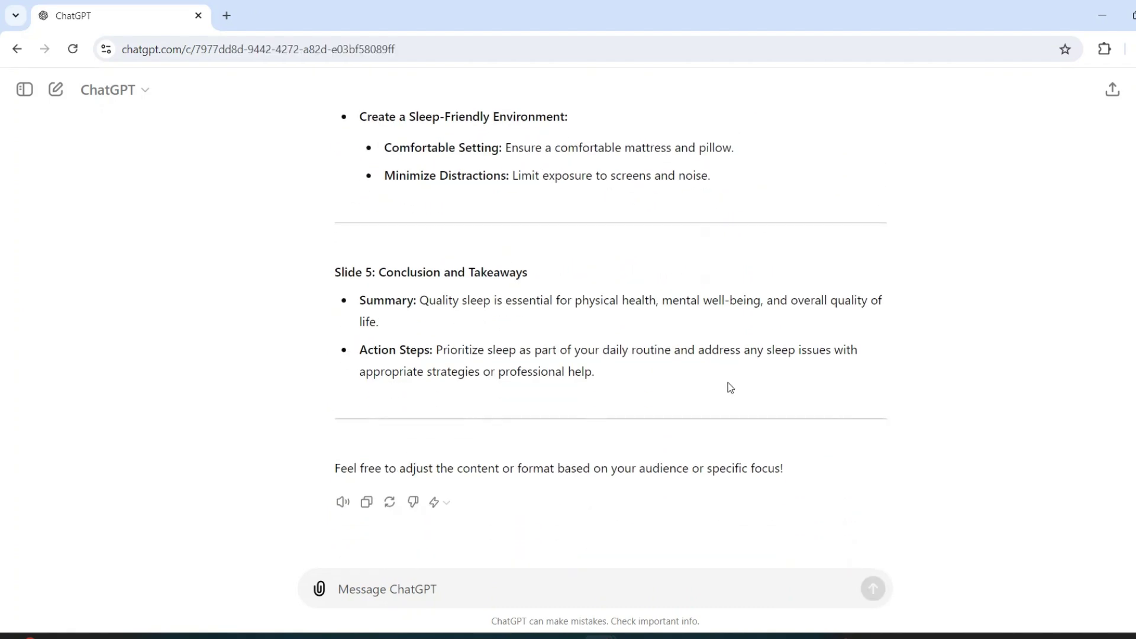
scroll(728, 387, "up", 2)
scroll(729, 387, "up", 5)
scroll(728, 387, "up", 4)
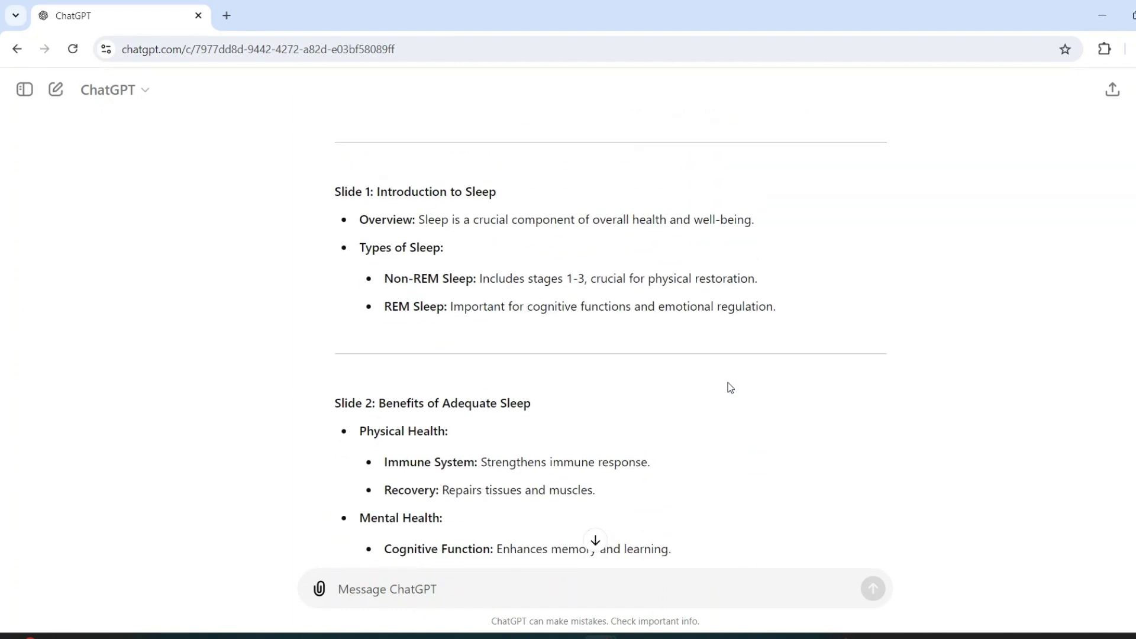
scroll(728, 388, "up", 2)
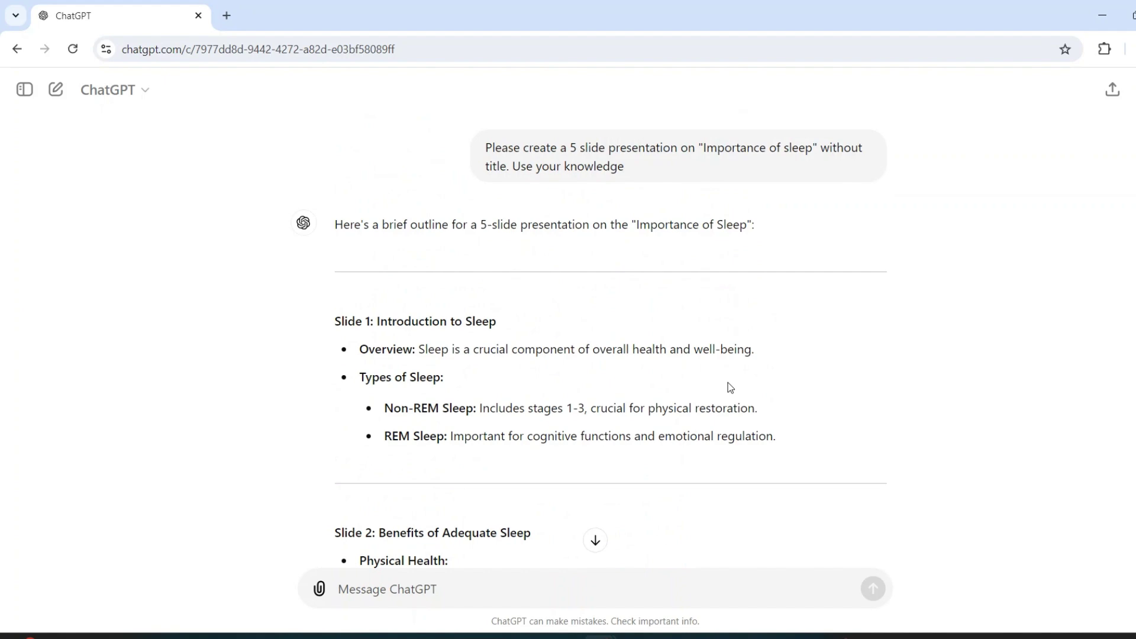
scroll(728, 387, "down", 2)
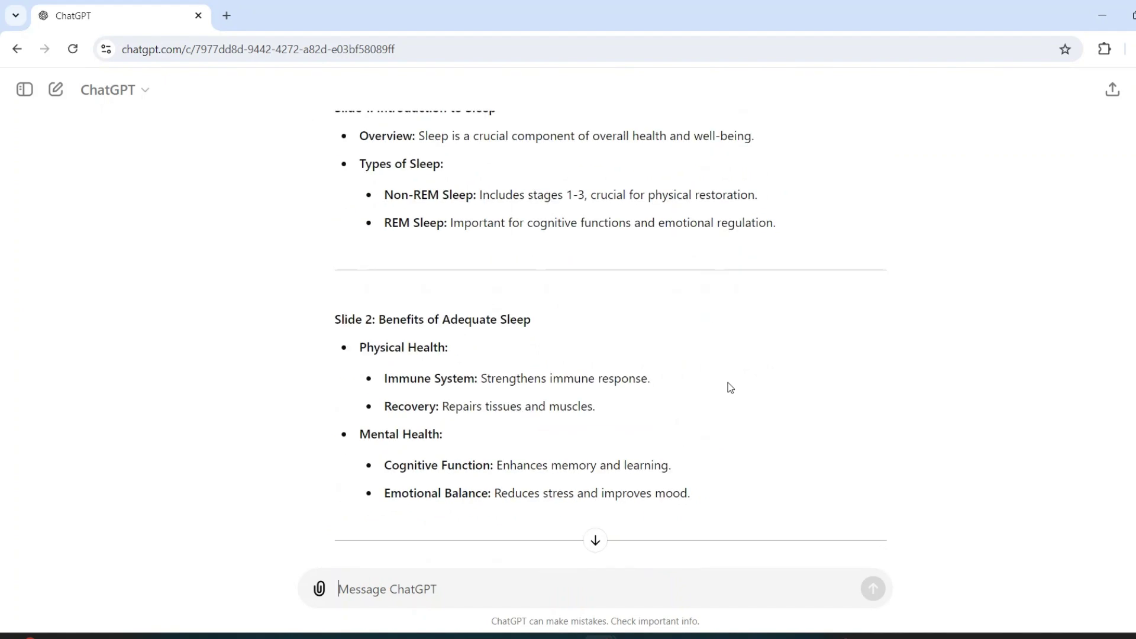
scroll(728, 388, "down", 3)
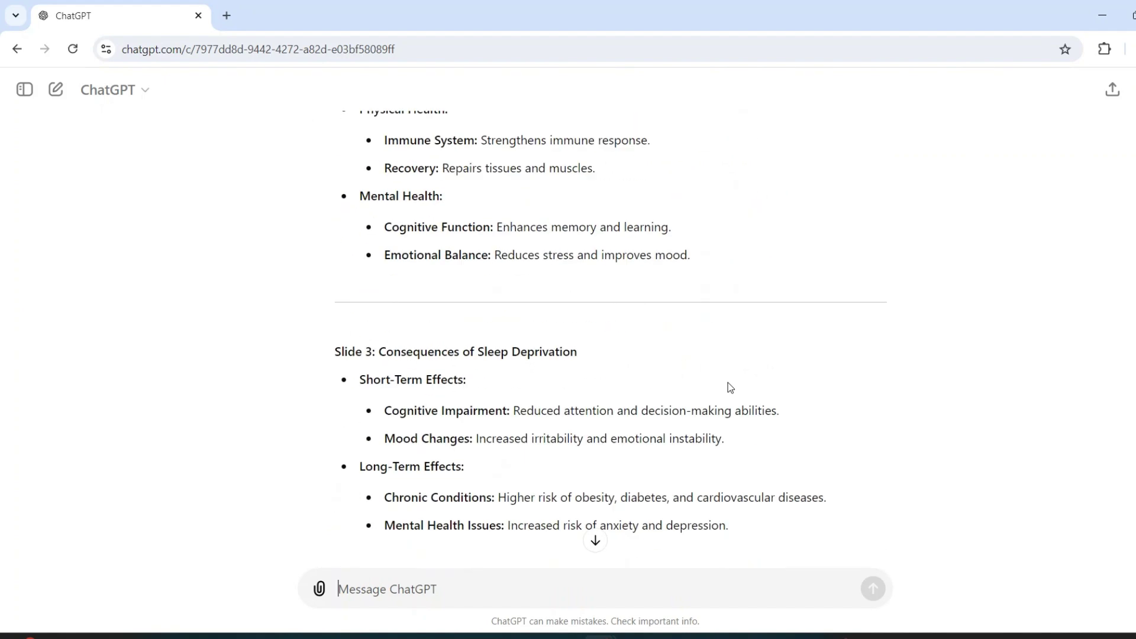
scroll(729, 388, "up", 5)
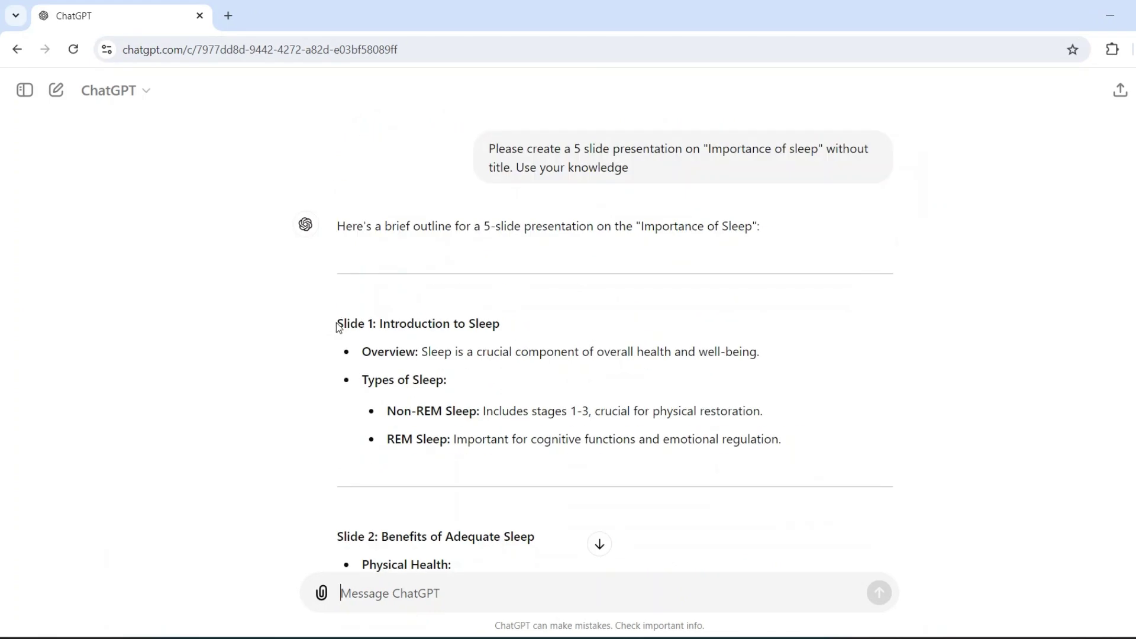
scroll(509, 451, "down", 4)
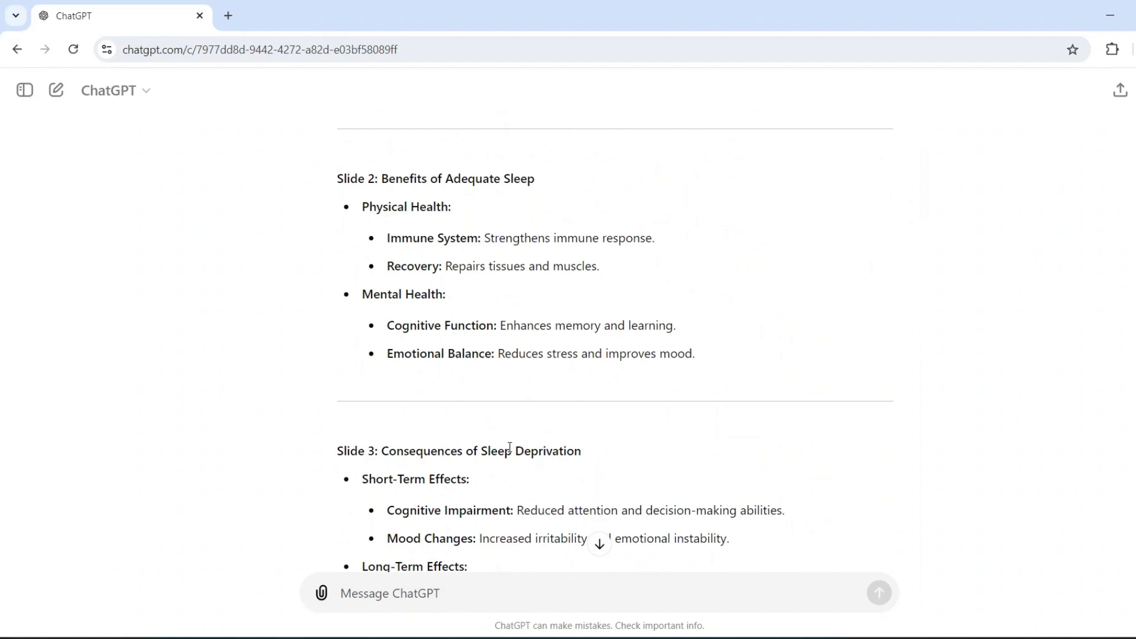
scroll(510, 449, "down", 4)
scroll(510, 448, "down", 4)
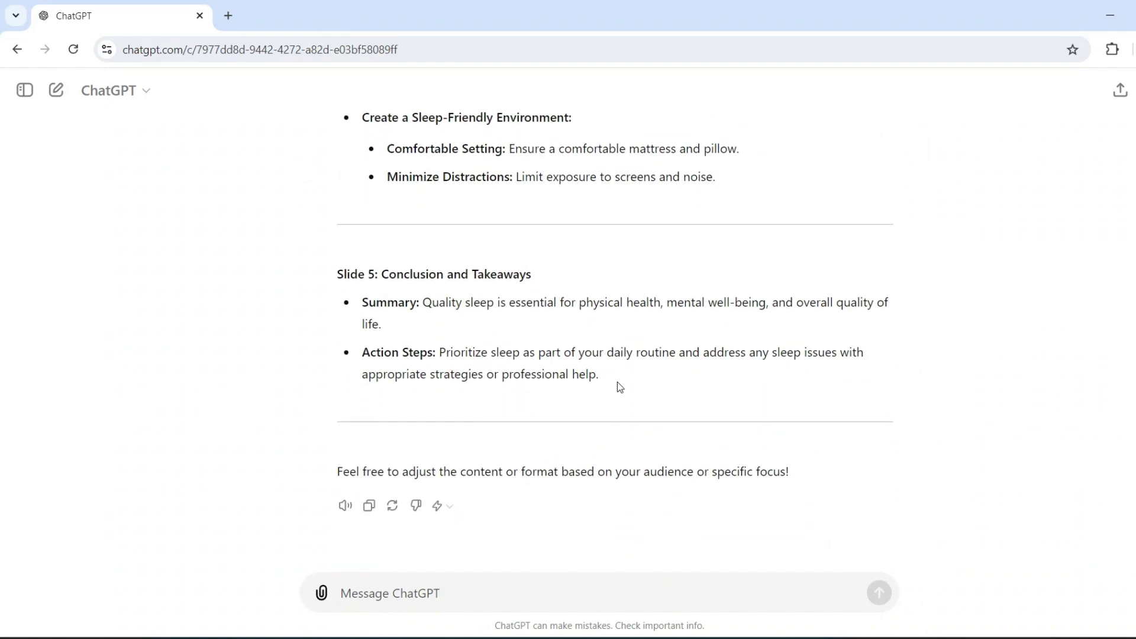
Step: Copy ChatGPT's sleep outline and paste it into the blank Word document
left_click(609, 378, "shift")
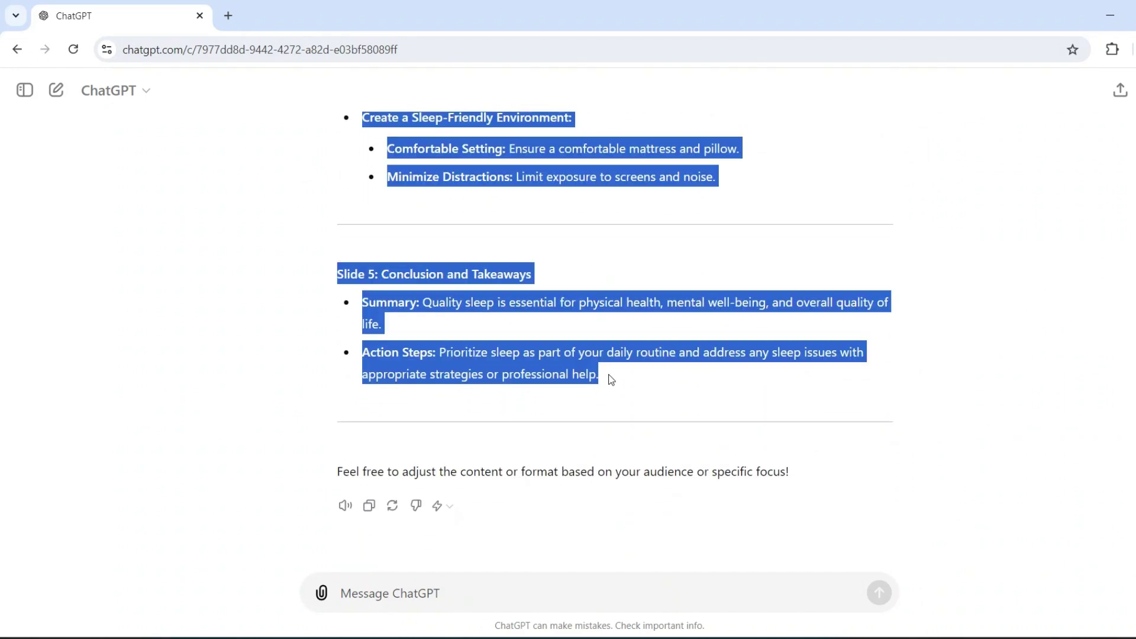
key("alt+Tab")
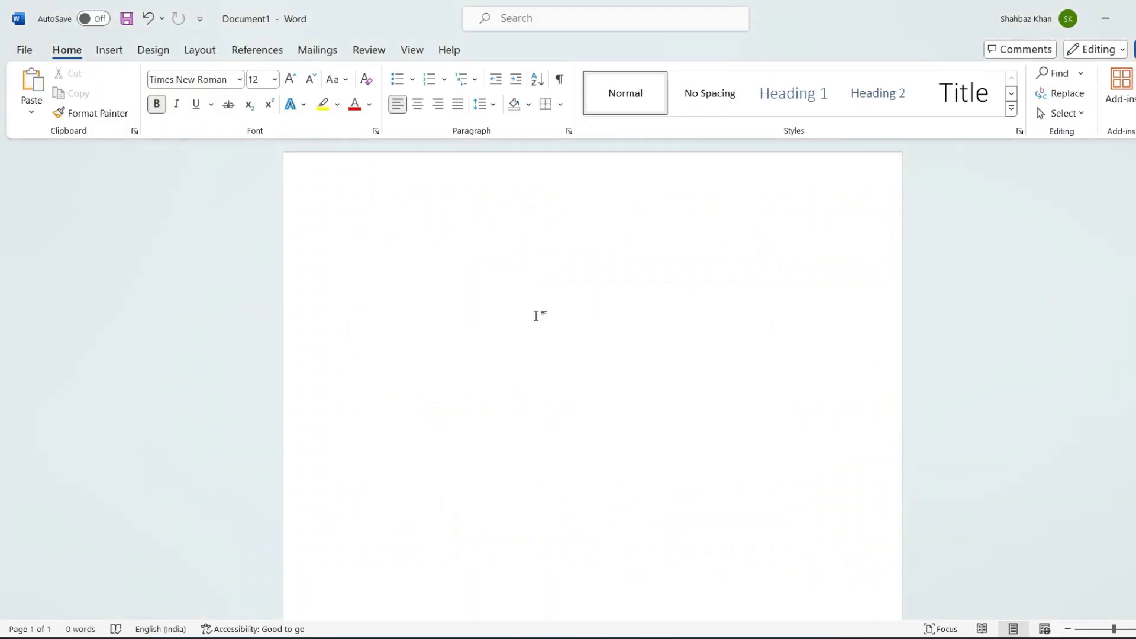
key("ctrl+v")
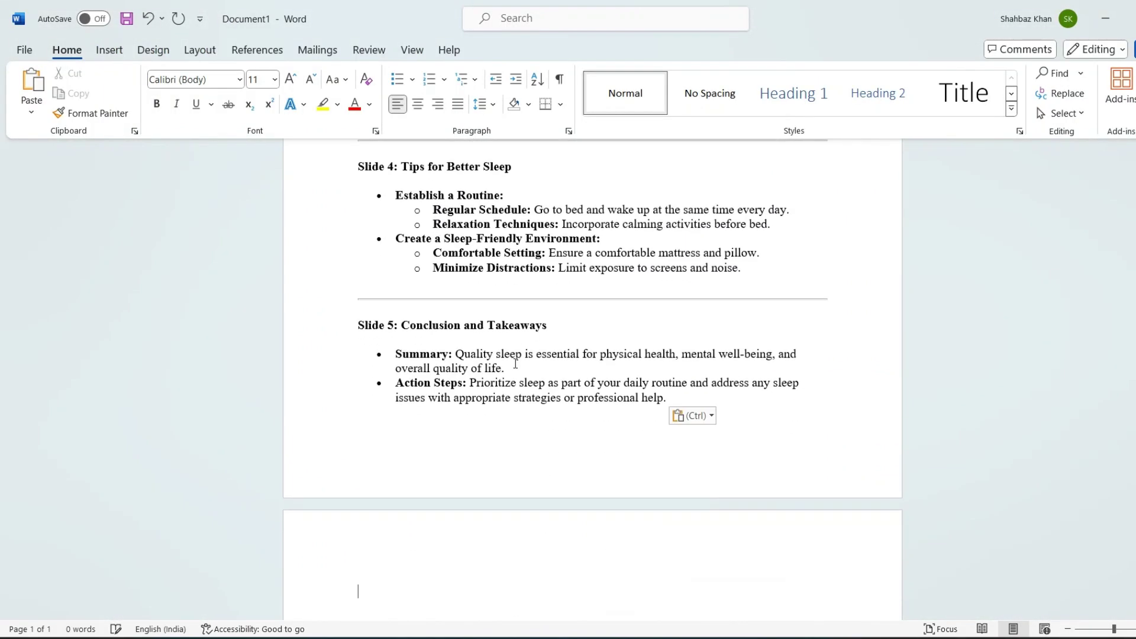
scroll(456, 404, "up", 2)
scroll(455, 403, "up", 3)
scroll(455, 404, "up", 3)
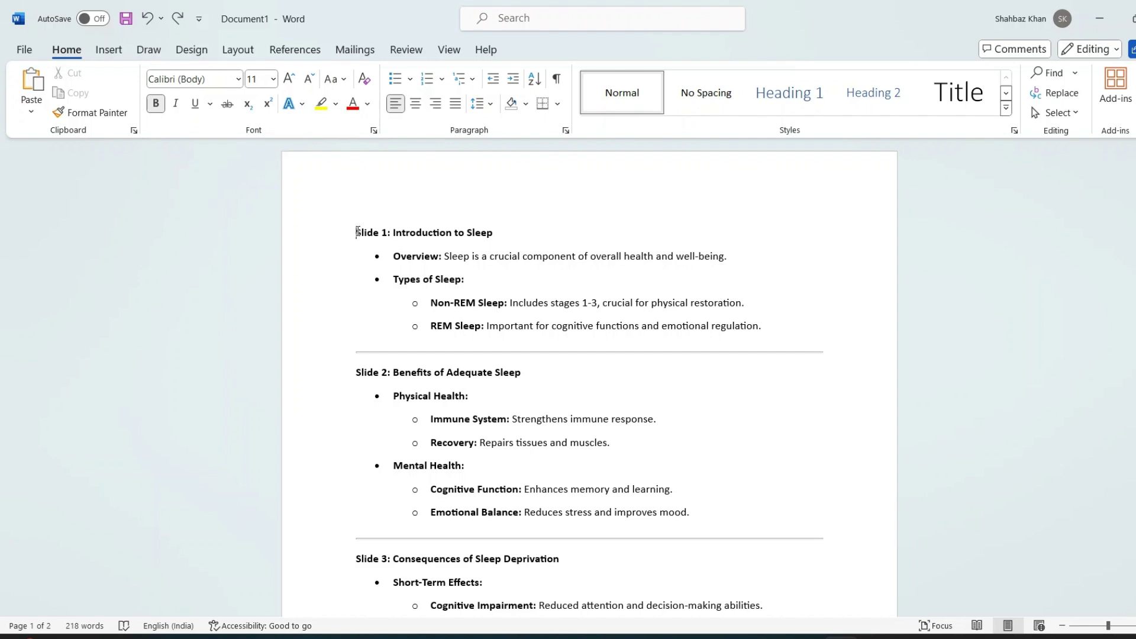
Step: Delete the 'Slide 1: ', 'Slide 2: ' and 'Slide 3: ' prefixes from the headings
left_click_drag(357, 233, 395, 233)
key("BackSpace")
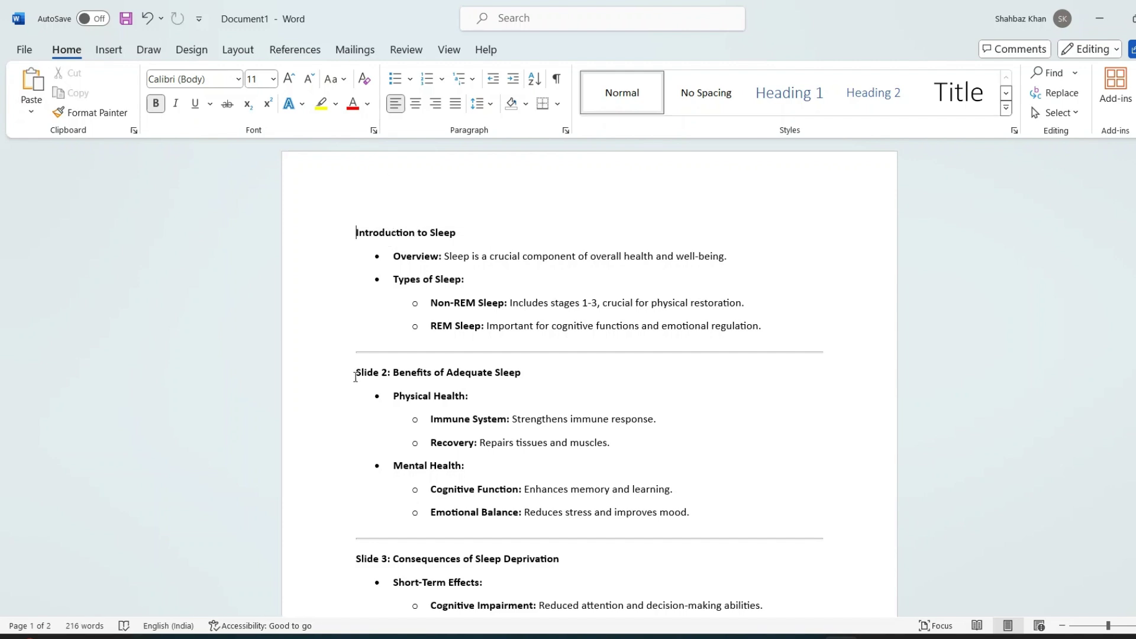
left_click_drag(371, 372, 391, 372)
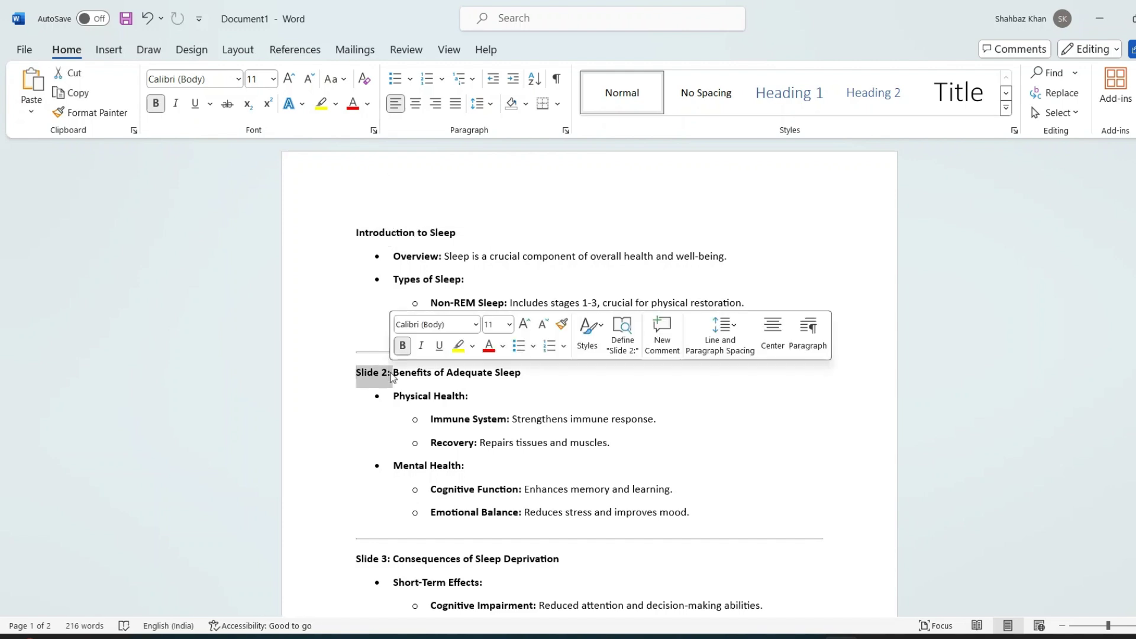
key("BackSpace")
scroll(391, 374, "down", 3)
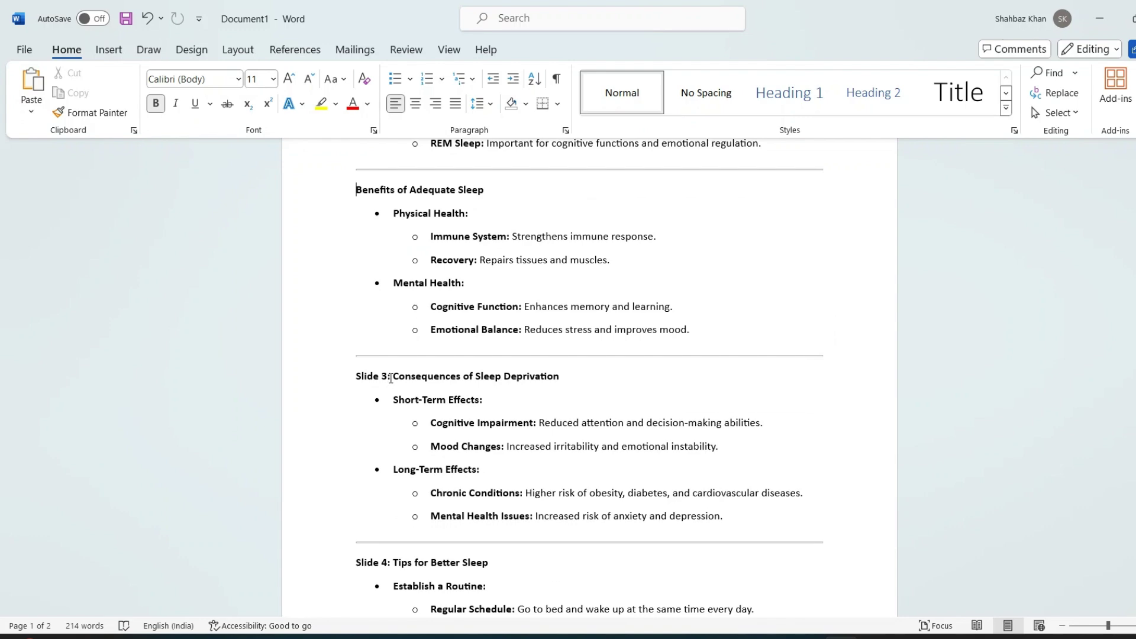
left_click_drag(391, 376, 356, 377)
key("BackSpace")
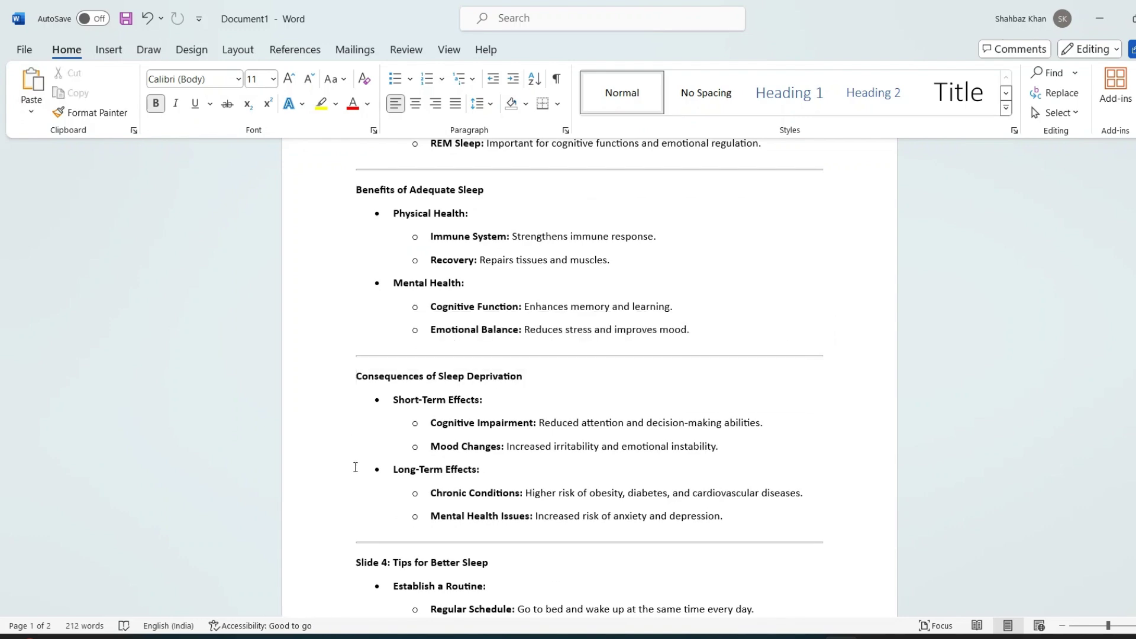
scroll(355, 467, "down", 3)
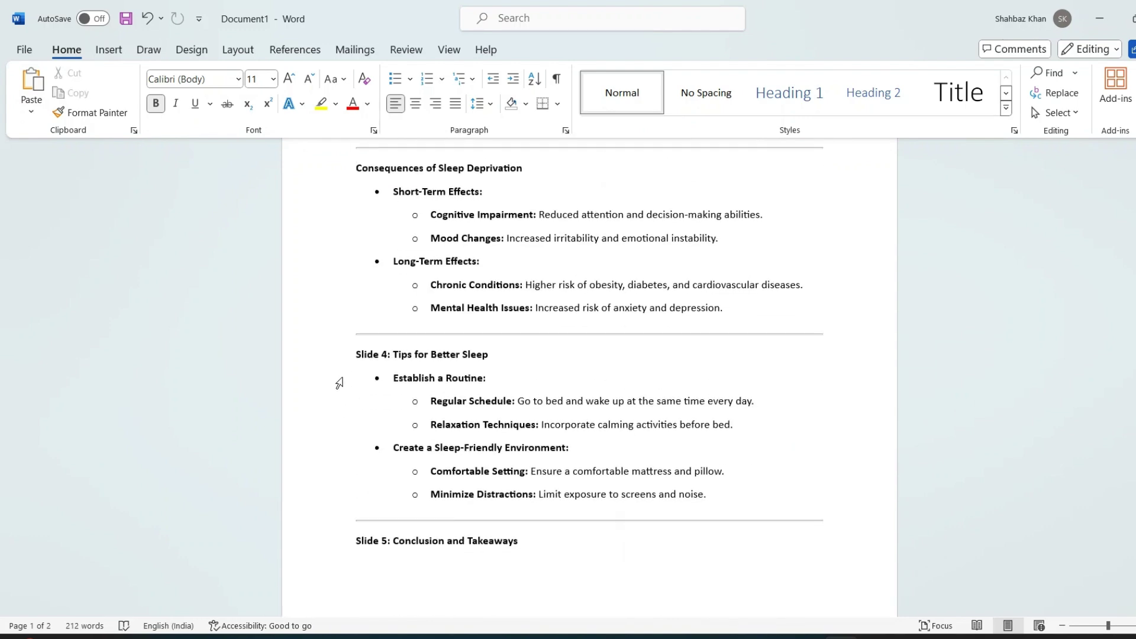
left_click_drag(355, 320, 435, 626)
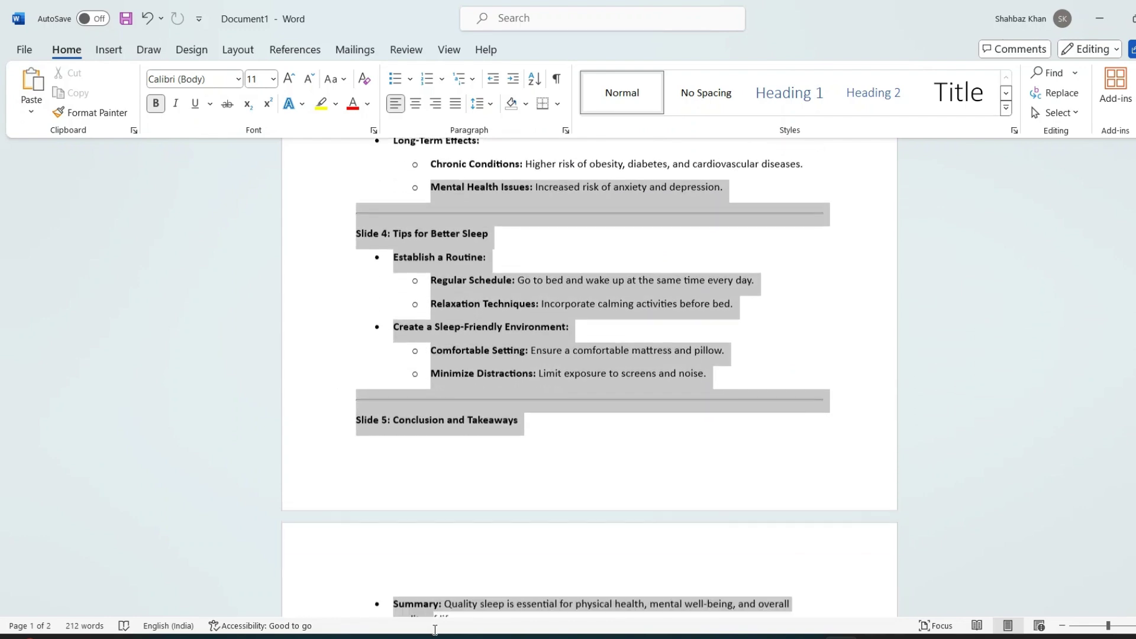
Step: Delete the Tips for Better Sleep and Conclusion sections and the Overview bullet
key("Delete")
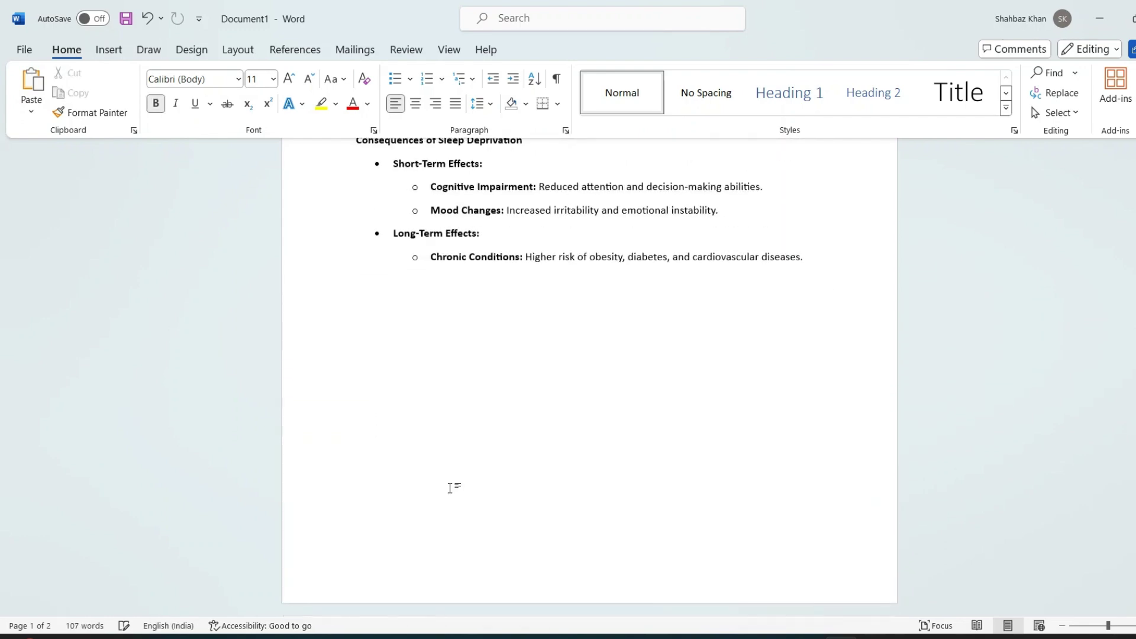
scroll(452, 487, "up", 2)
scroll(451, 487, "up", 2)
scroll(451, 487, "up", 3)
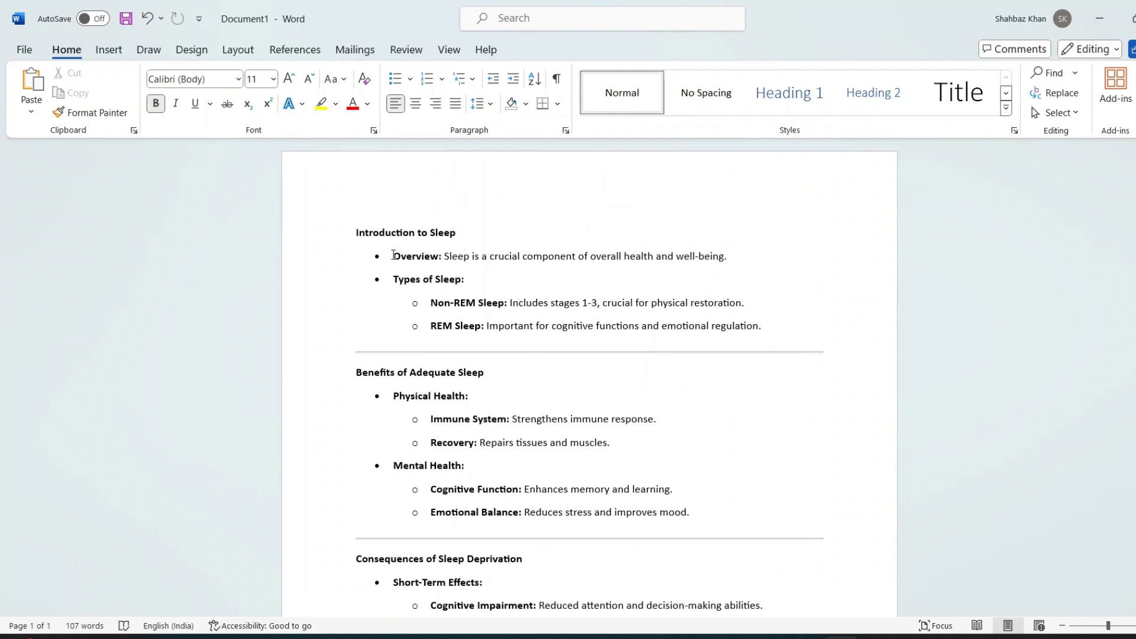
left_click_drag(394, 255, 746, 267)
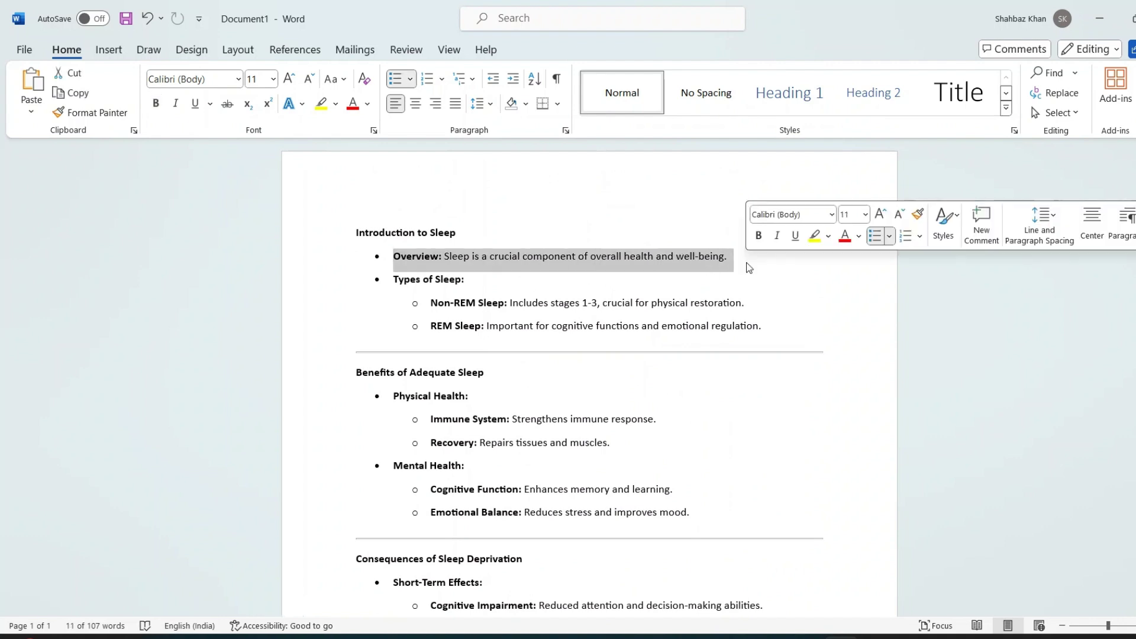
key("Delete")
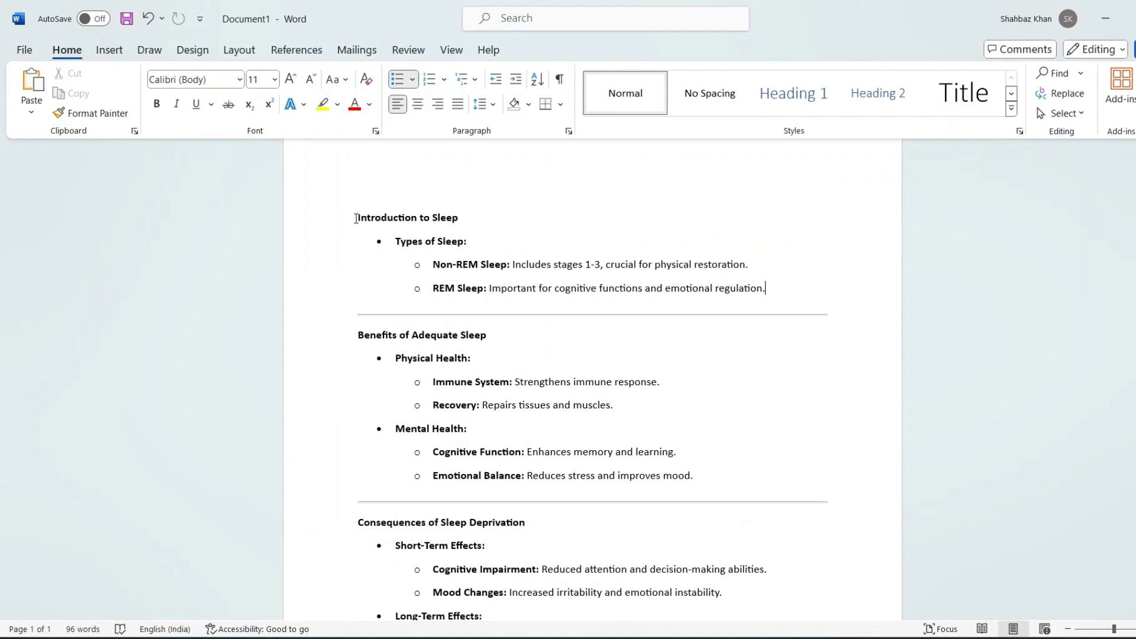
Step: Check the Introduction to Sleep and Types of Sleep text, then show the View options
left_click_drag(355, 217, 465, 219)
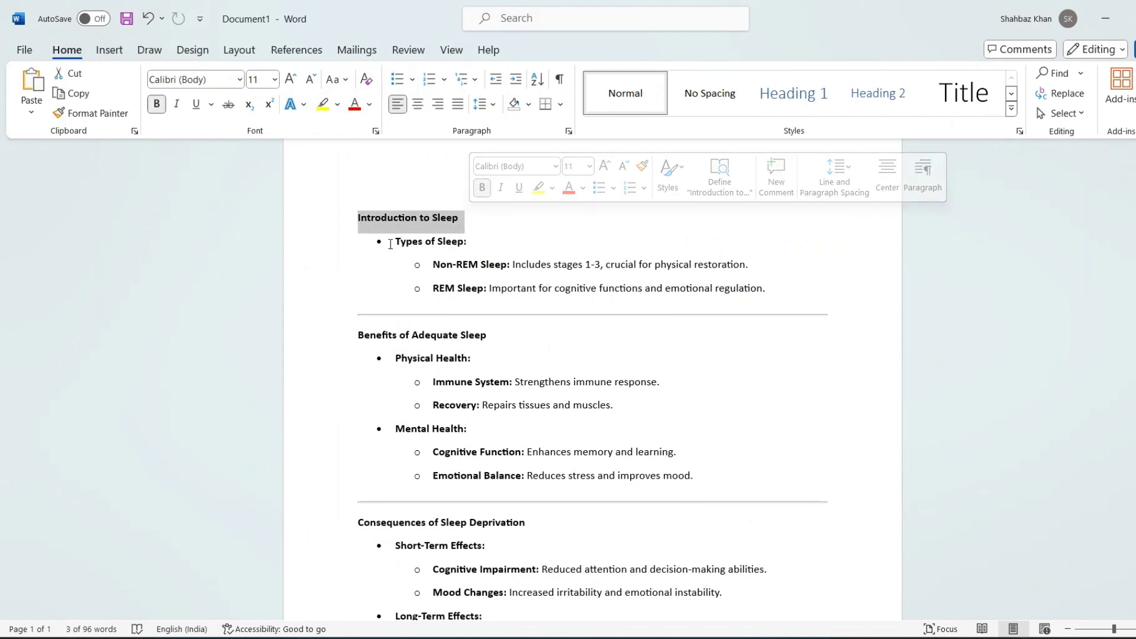
mouse_move(395, 240)
left_mouse_down()
mouse_move(471, 240)
mouse_move(776, 290)
left_mouse_up()
left_click(480, 241)
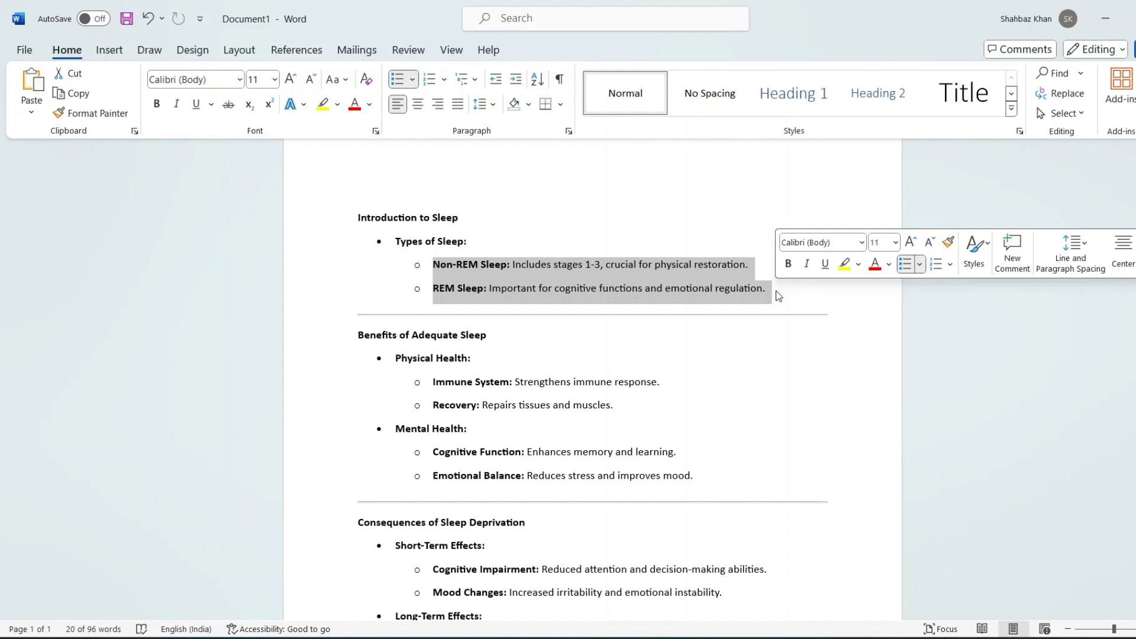
left_click(776, 295)
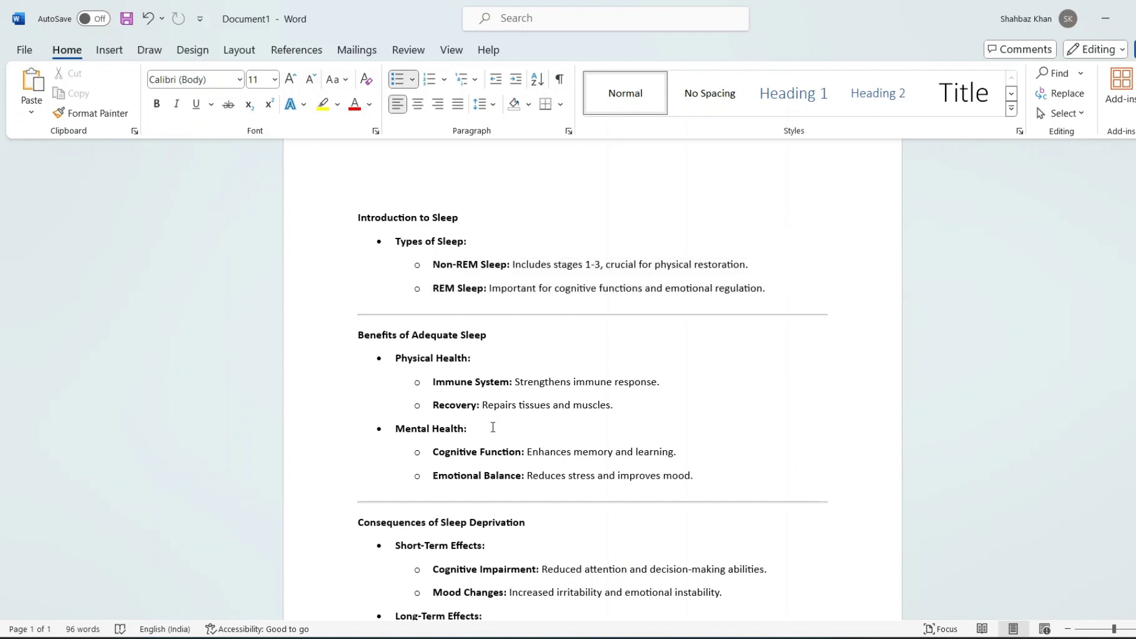
left_click(452, 49)
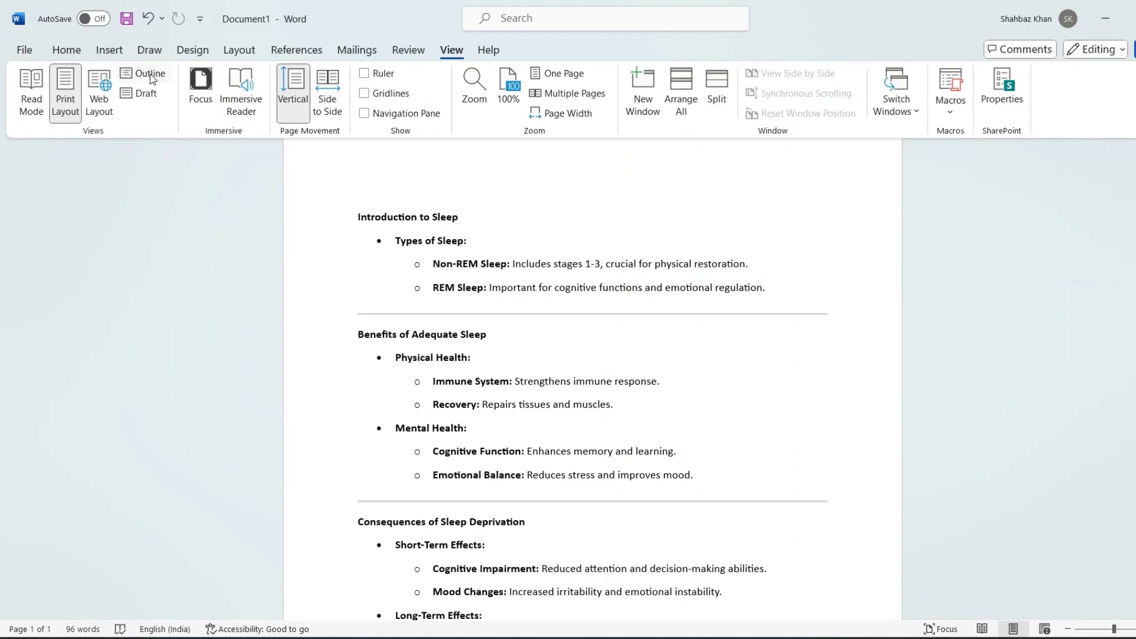
Step: Switch the sleep document to Outline view
left_click(151, 75)
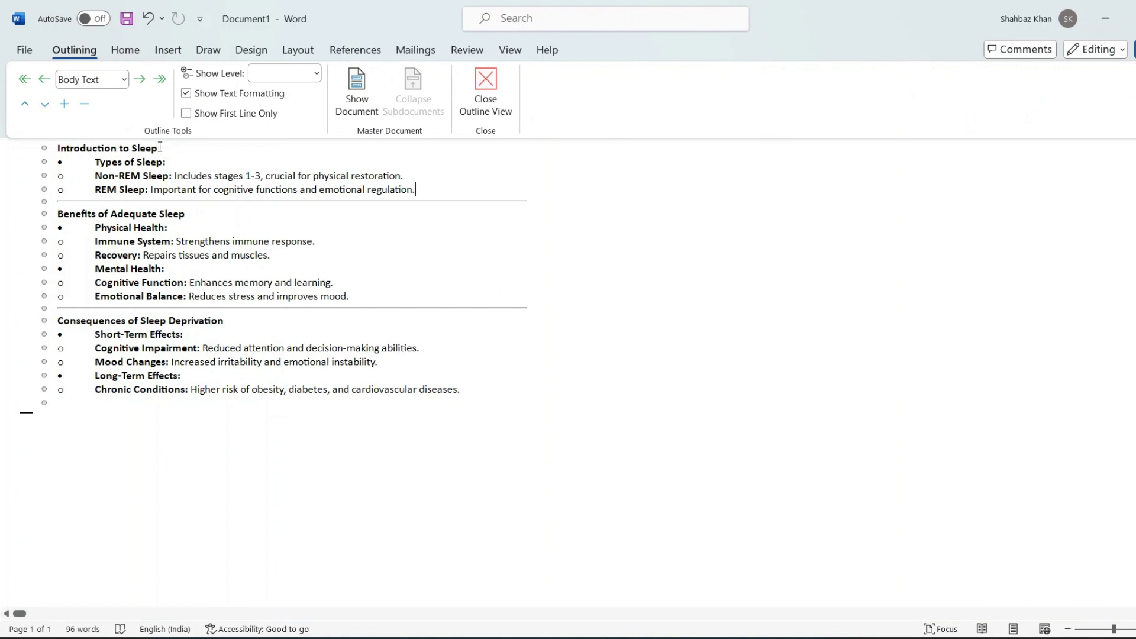
Step: Set Introduction to Sleep, Benefits of Adequate Sleep and Consequences of Sleep Deprivation to Level 1
triple_click(115, 148)
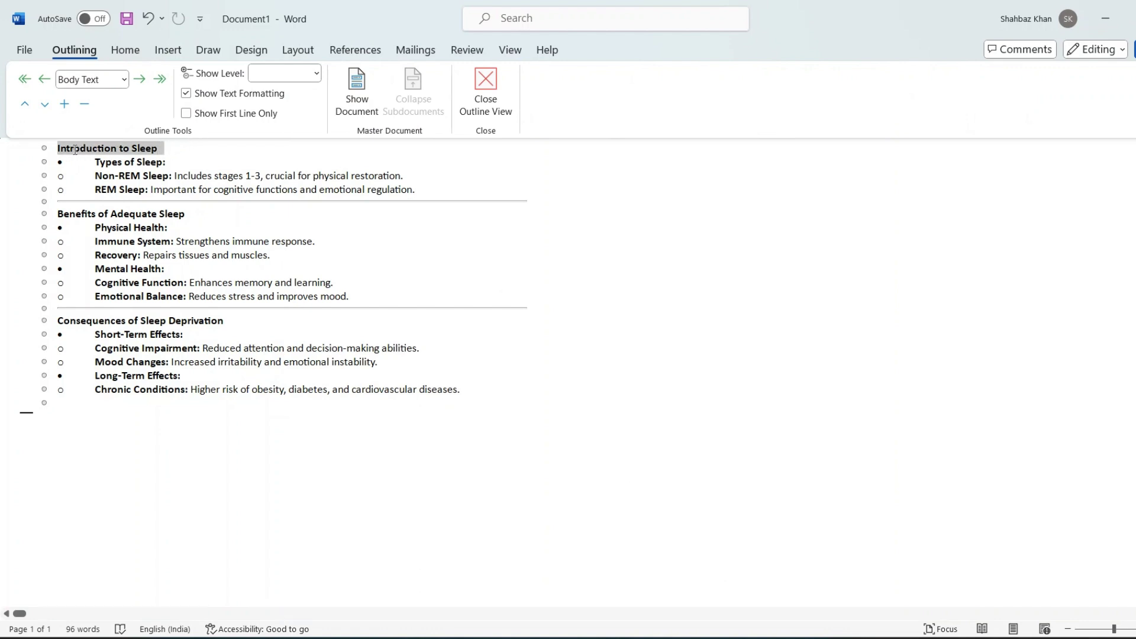
left_click(111, 81)
left_click(88, 99)
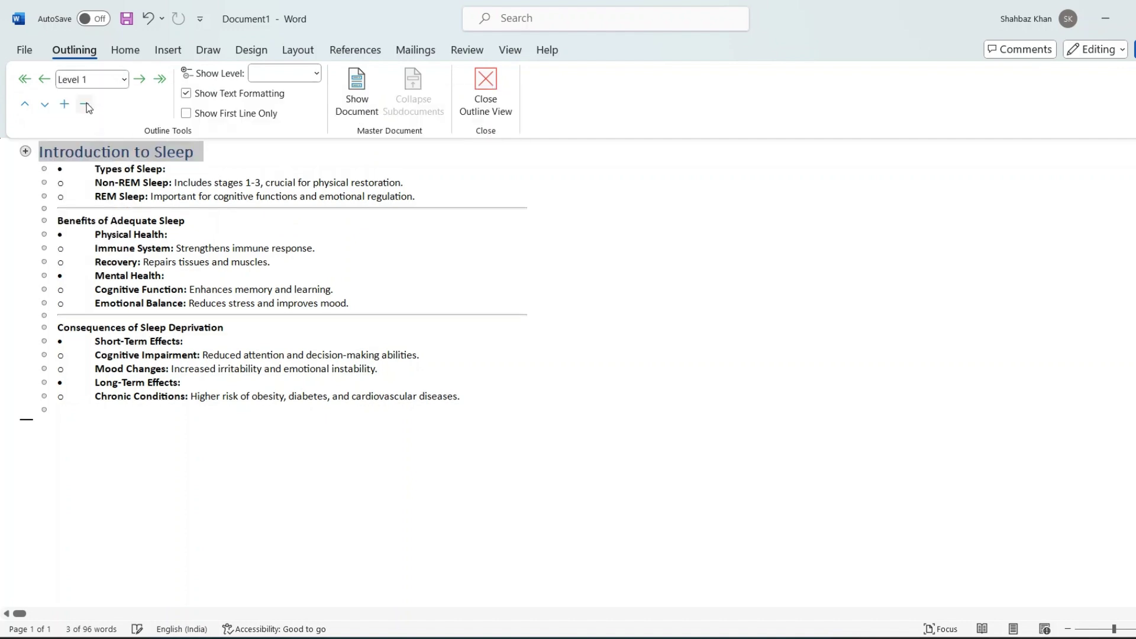
left_click_drag(59, 220, 185, 221)
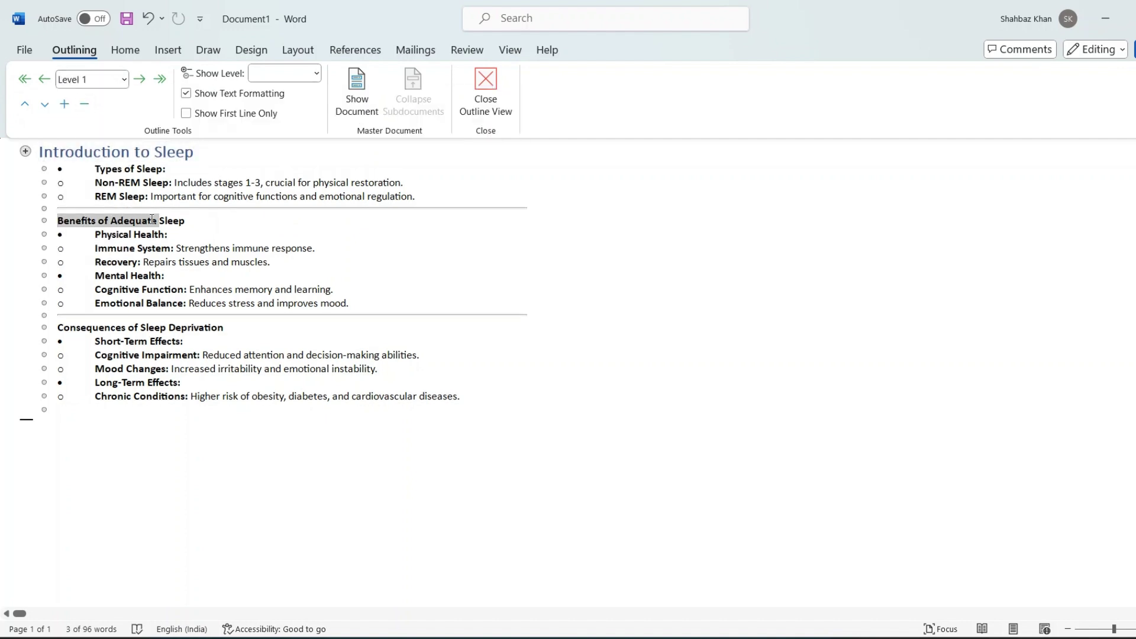
left_click(108, 80)
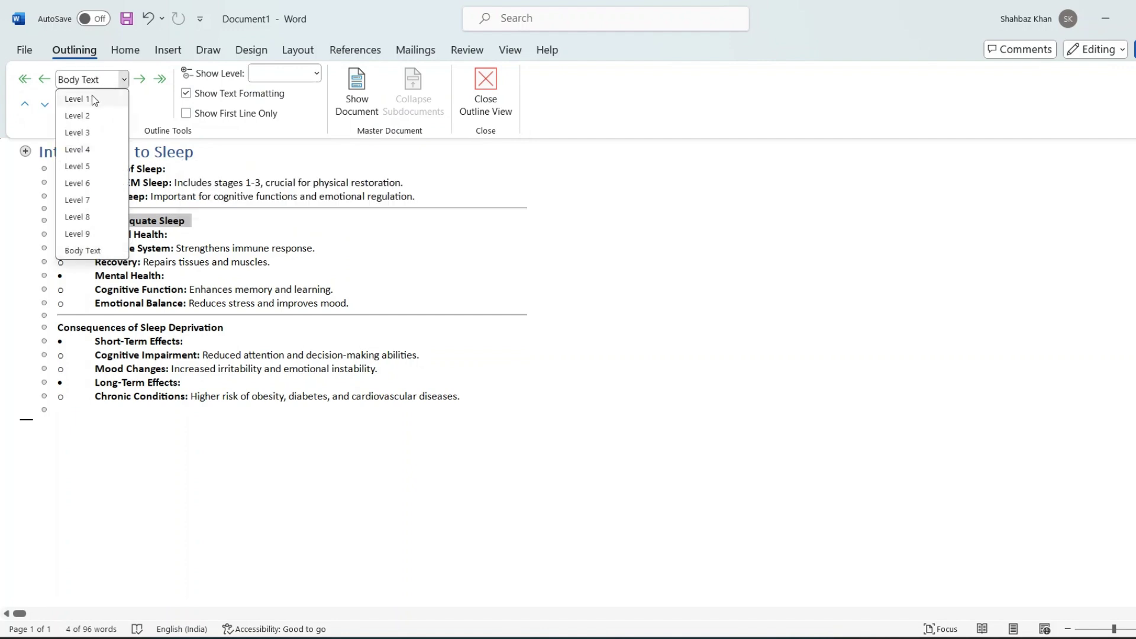
left_click(92, 97)
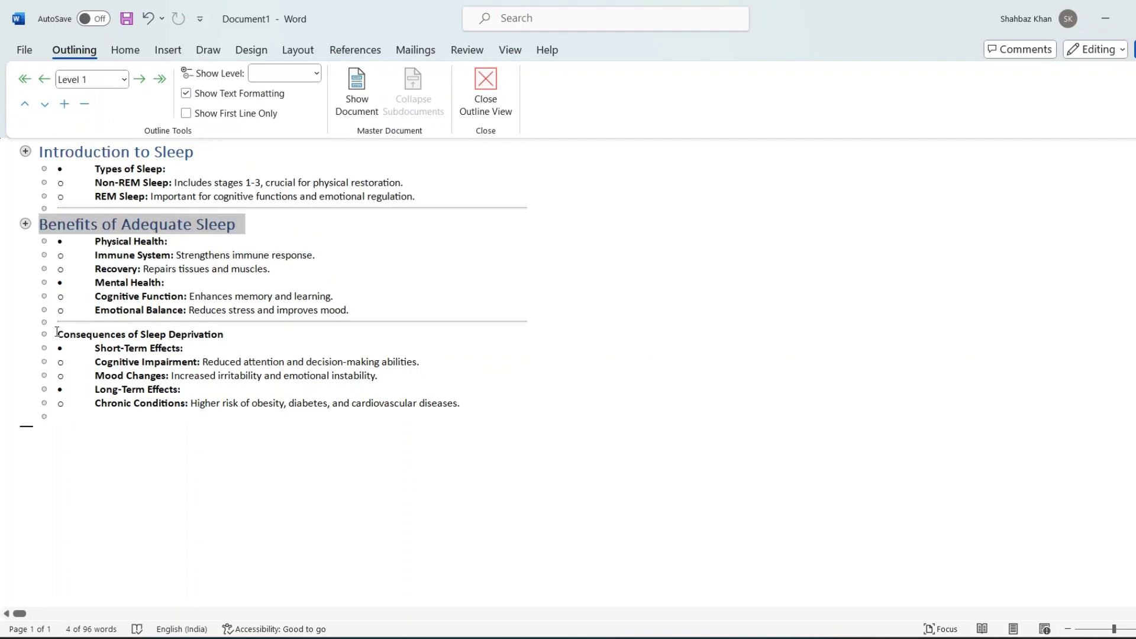
left_click_drag(57, 332, 227, 335)
left_click(92, 81)
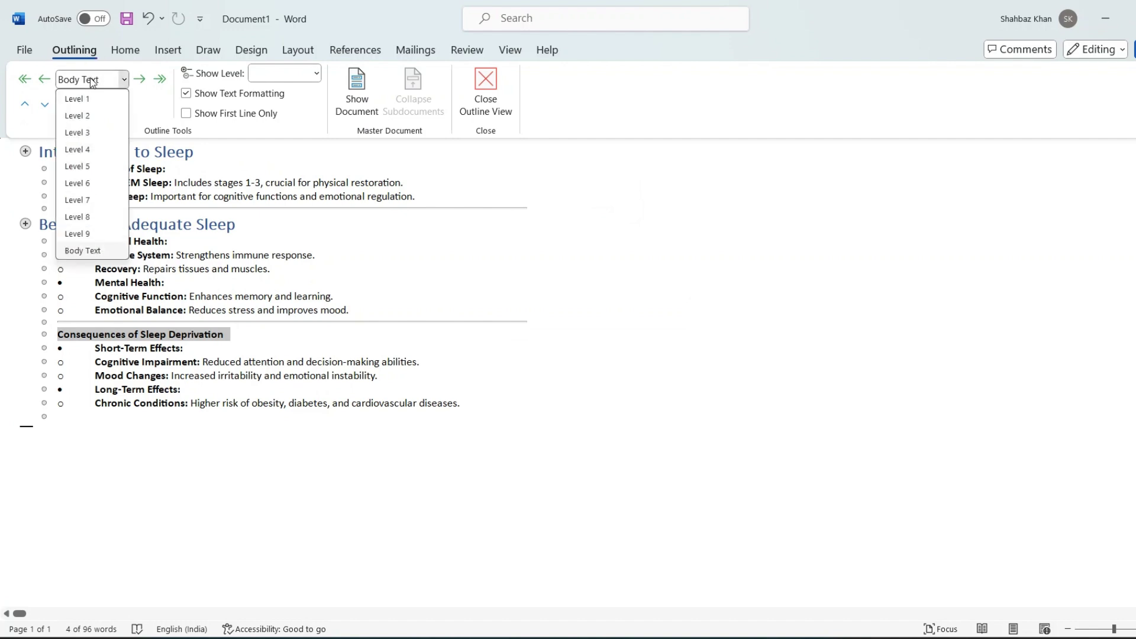
left_click(86, 100)
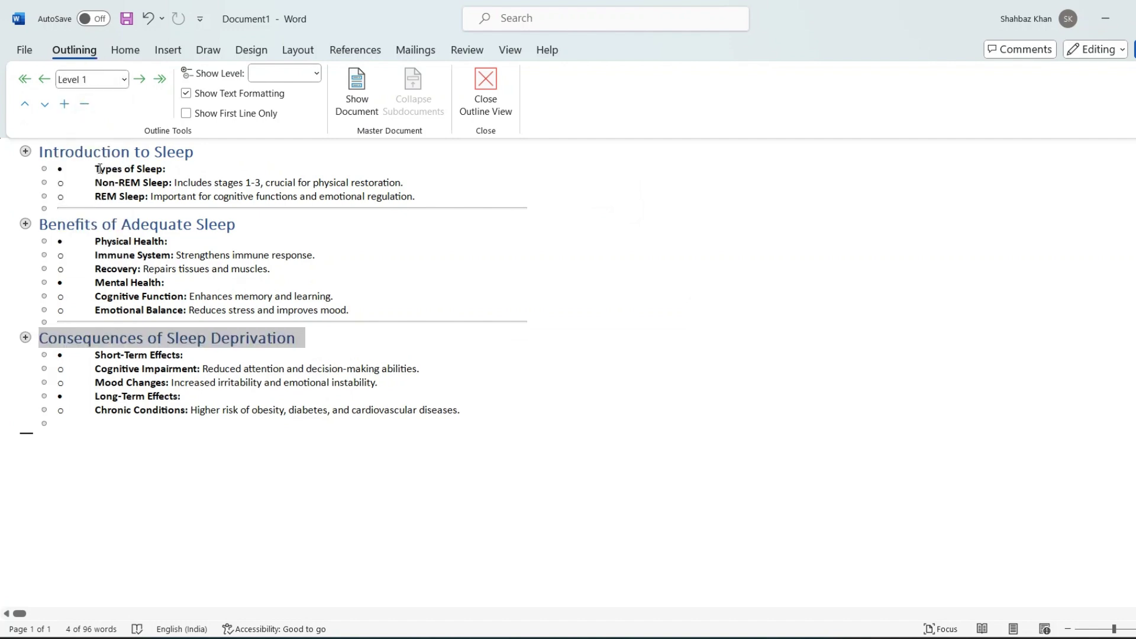
left_click_drag(96, 168, 168, 168)
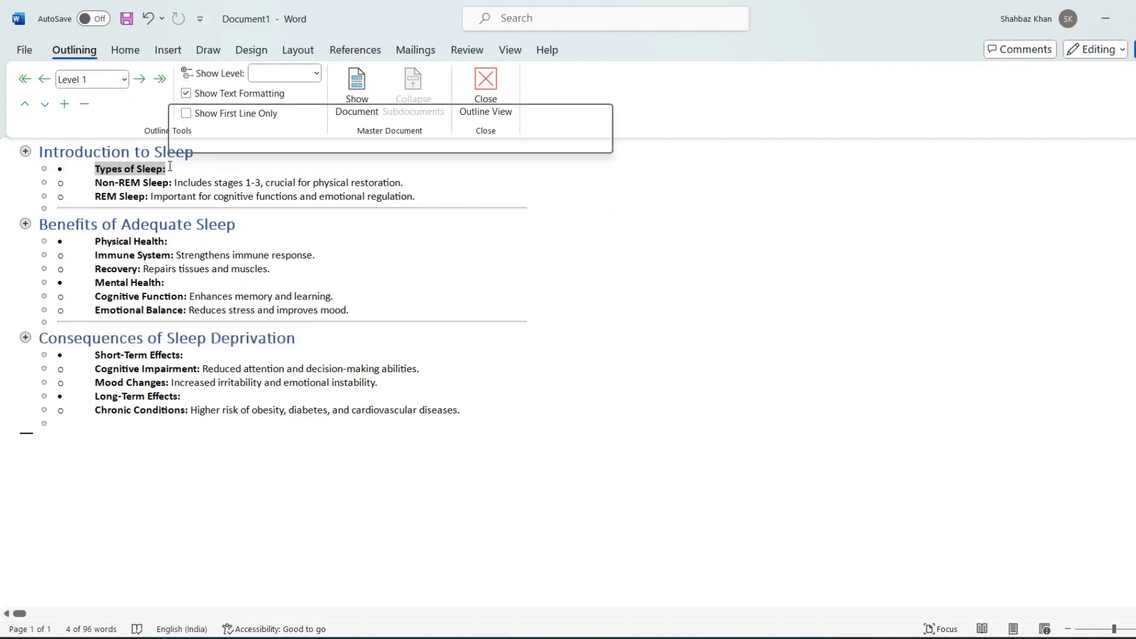
Step: Set Types of Sleep, Physical Health and Mental Health to Level 2
left_click(107, 82)
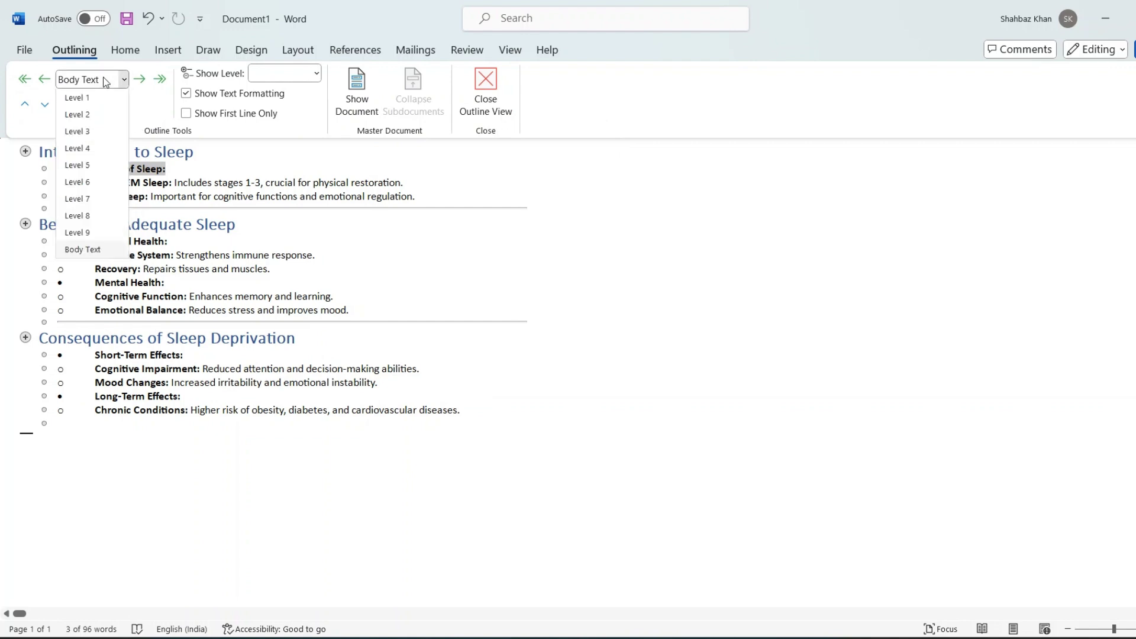
left_click(85, 116)
mouse_move(94, 245)
left_mouse_down()
mouse_move(167, 245)
mouse_move(95, 244)
left_mouse_up()
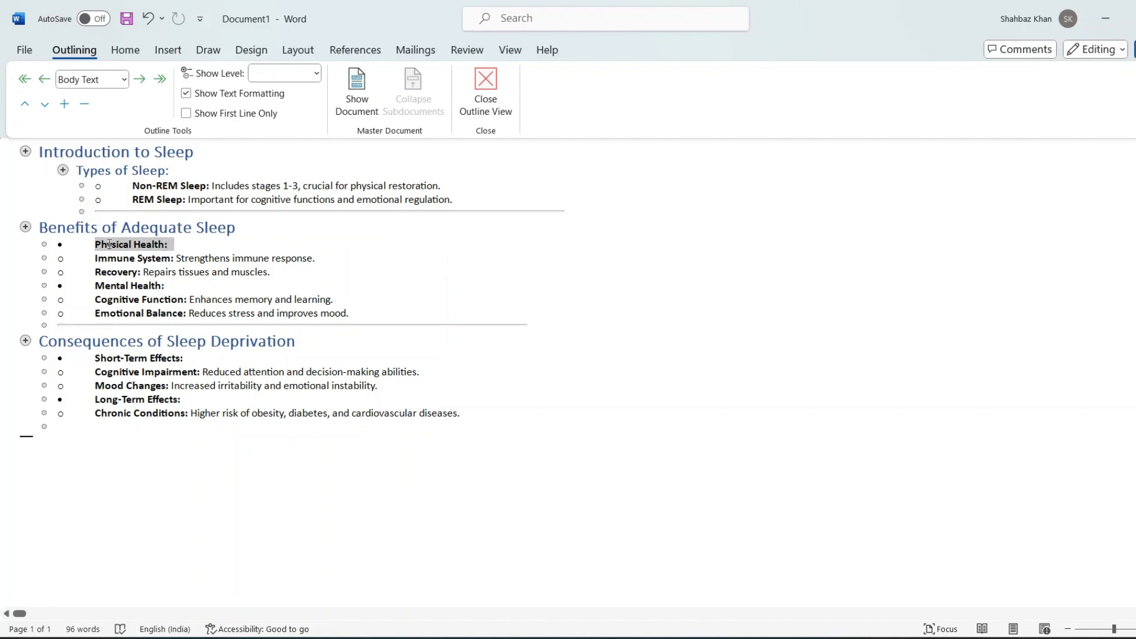
left_click(107, 80)
left_click(91, 113)
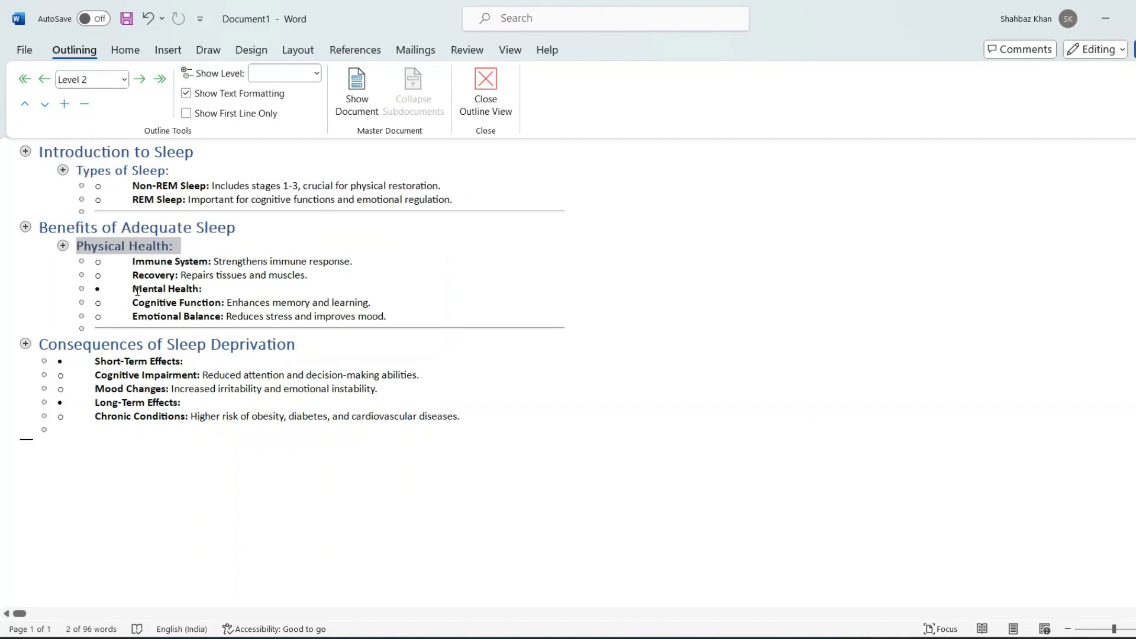
left_click_drag(134, 288, 206, 288)
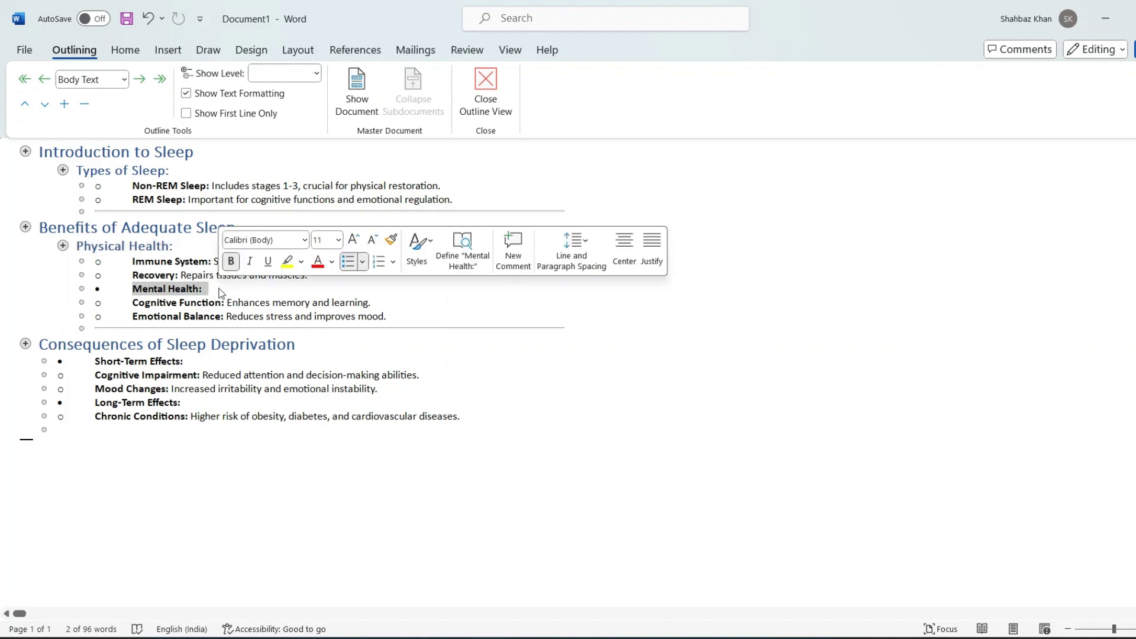
left_click(93, 81)
left_click(84, 115)
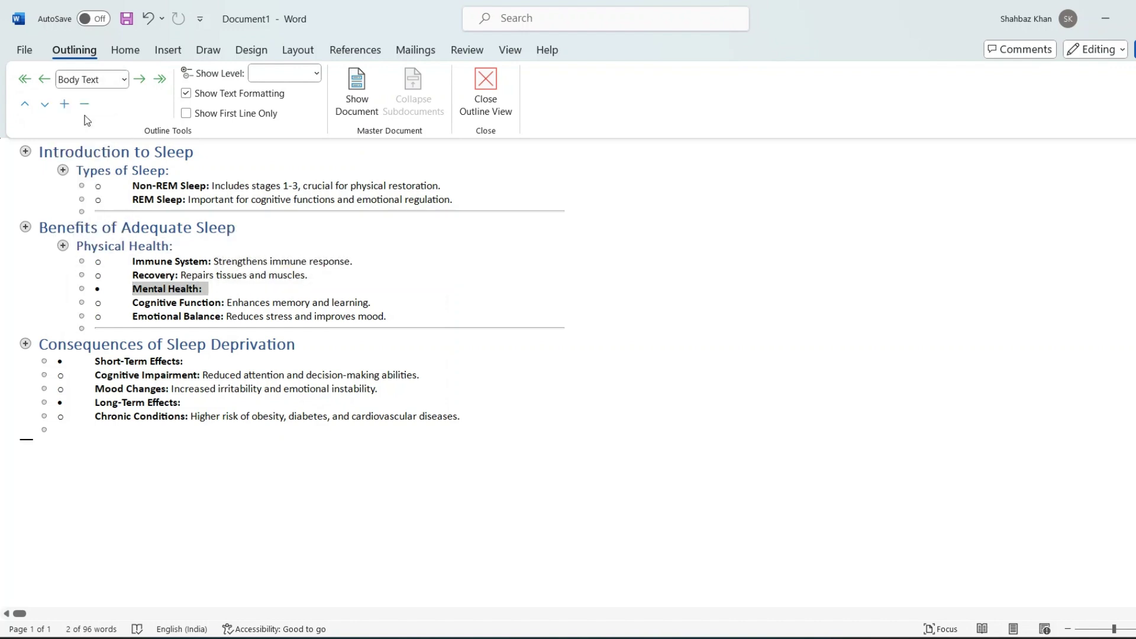
Step: Set Short-Term Effects and Long-Term Effects to Level 2
left_click_drag(95, 364, 188, 365)
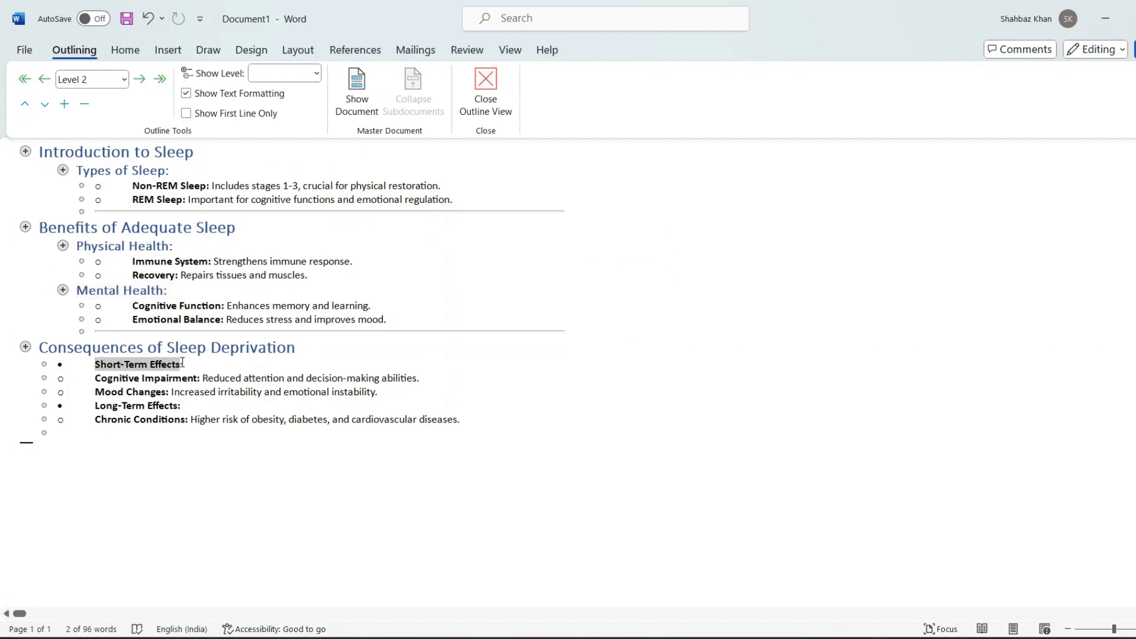
left_click(100, 85)
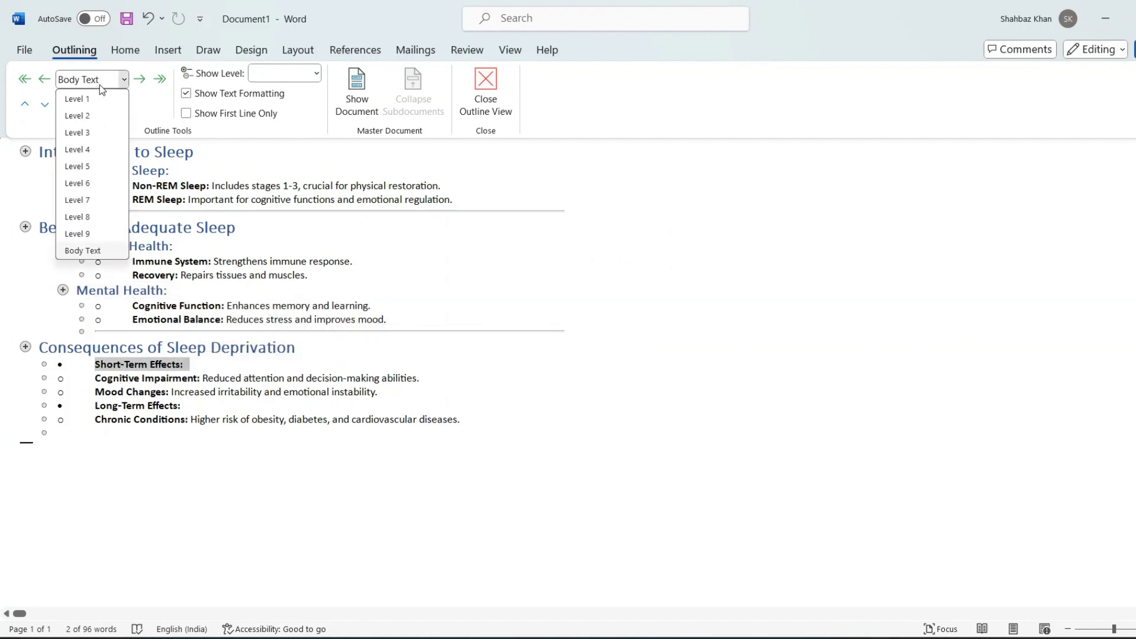
left_click(84, 117)
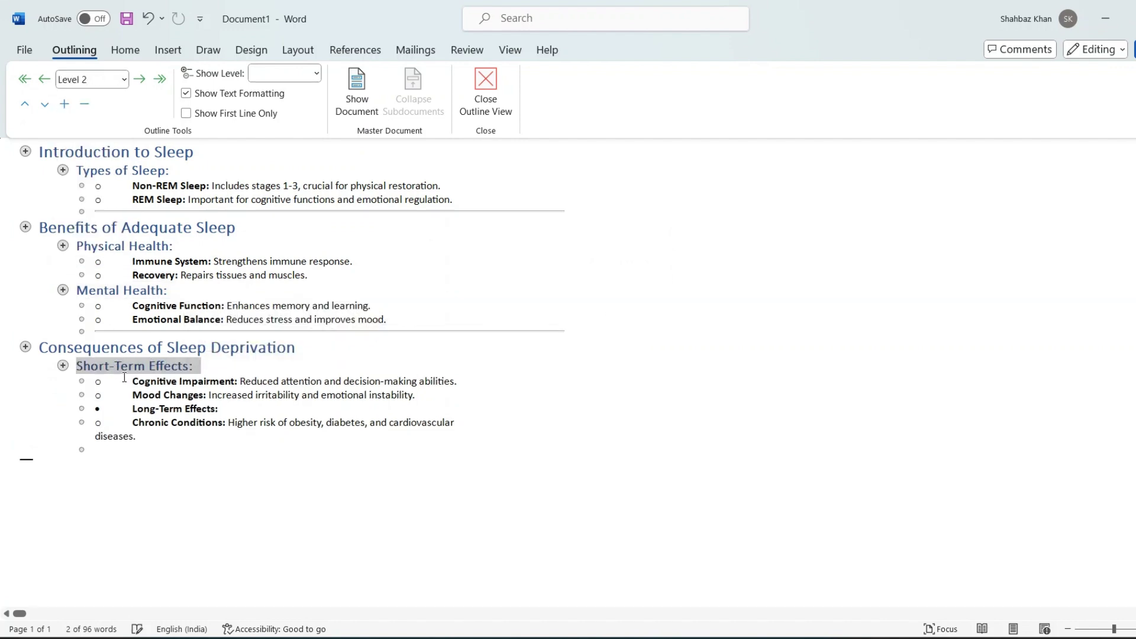
left_click_drag(132, 409, 220, 408)
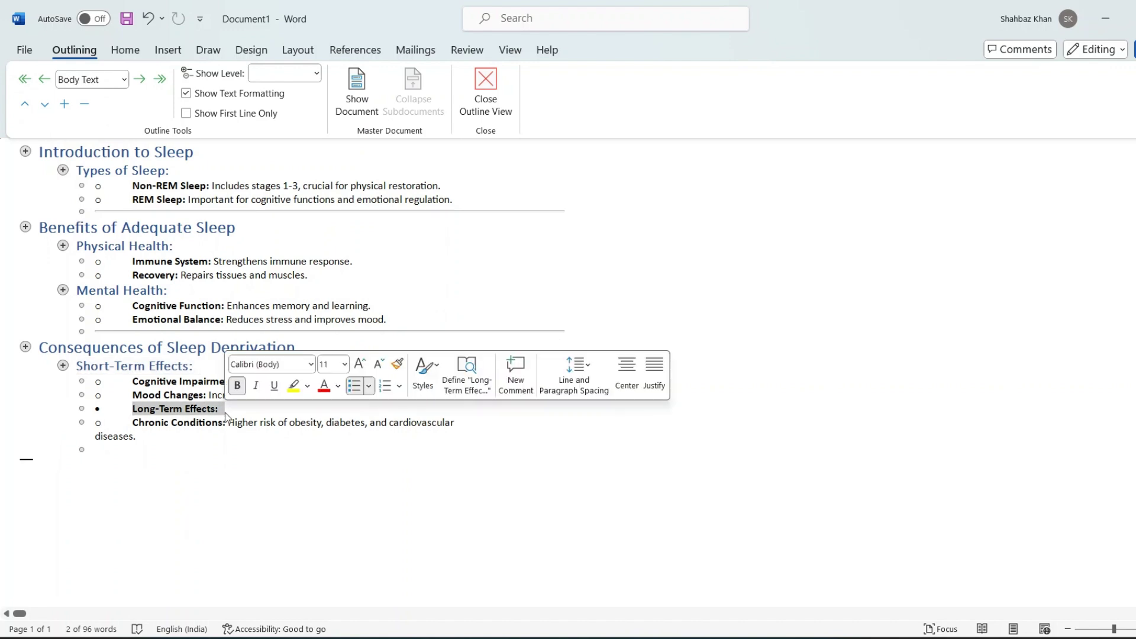
left_click(112, 83)
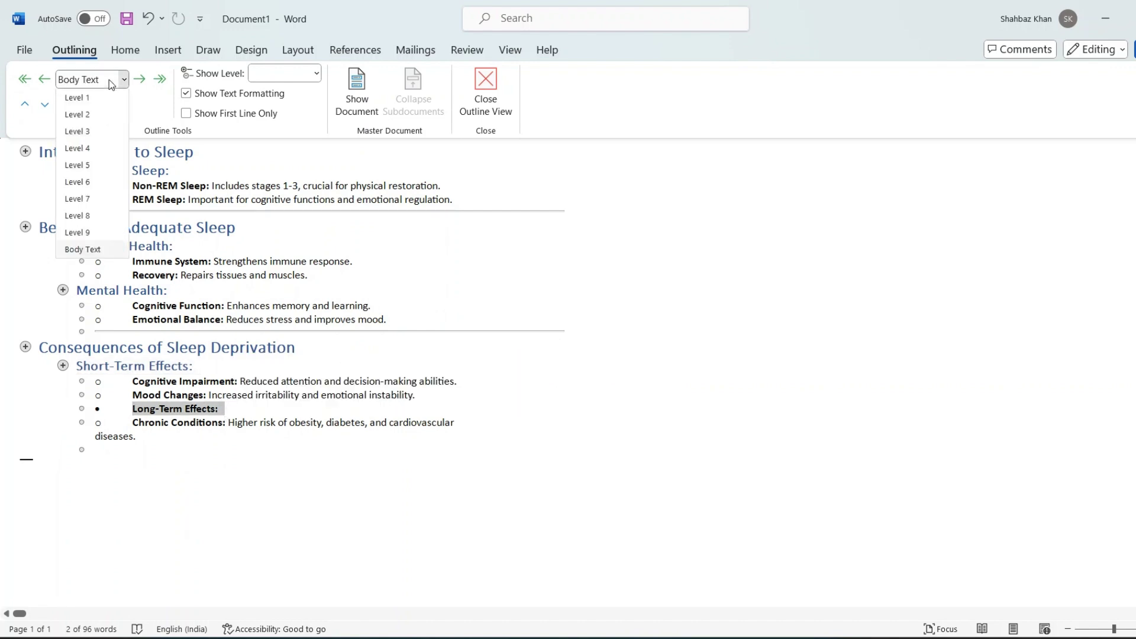
left_click(89, 115)
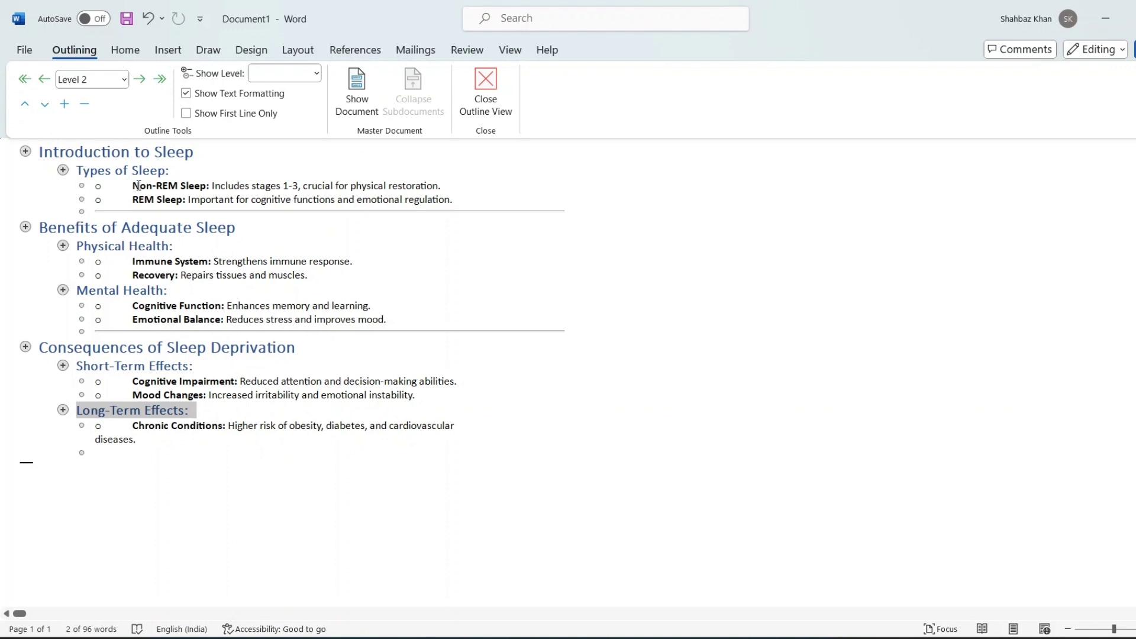
left_click_drag(138, 185, 449, 210)
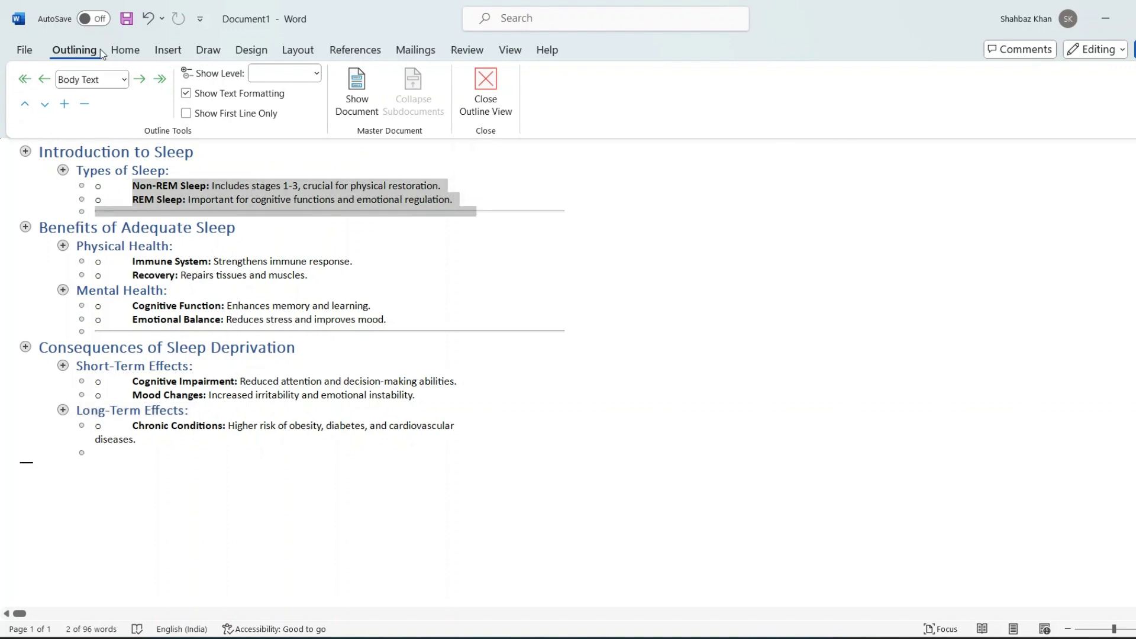
Step: Set the Non-REM Sleep, REM Sleep, Immune System and Recovery lines to Level 3
left_click(447, 187)
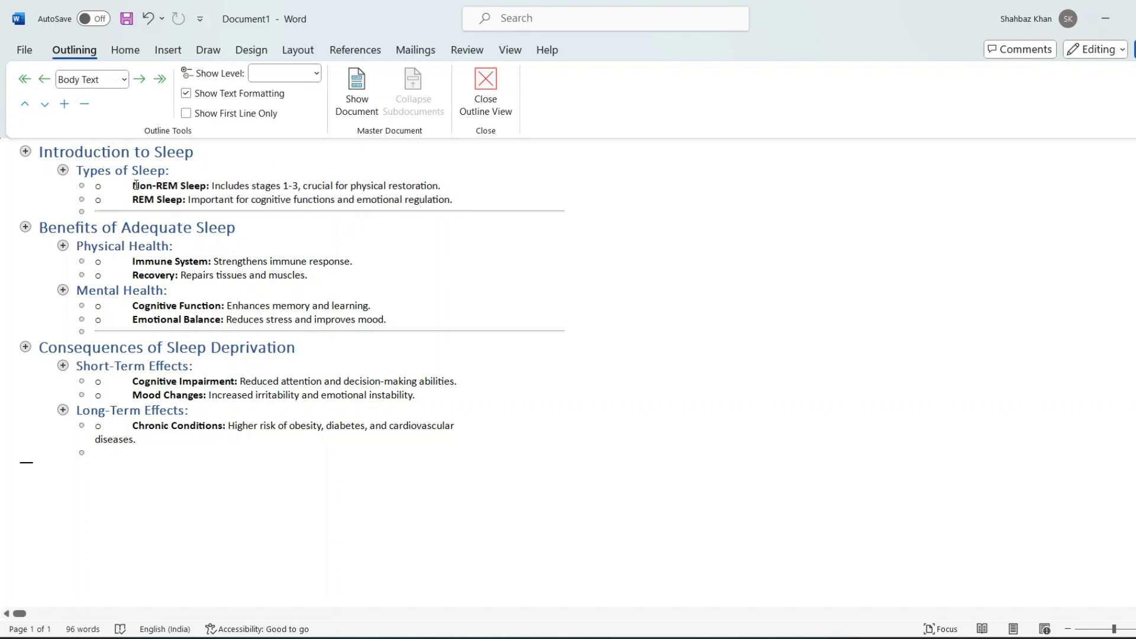
left_click_drag(132, 186, 454, 200)
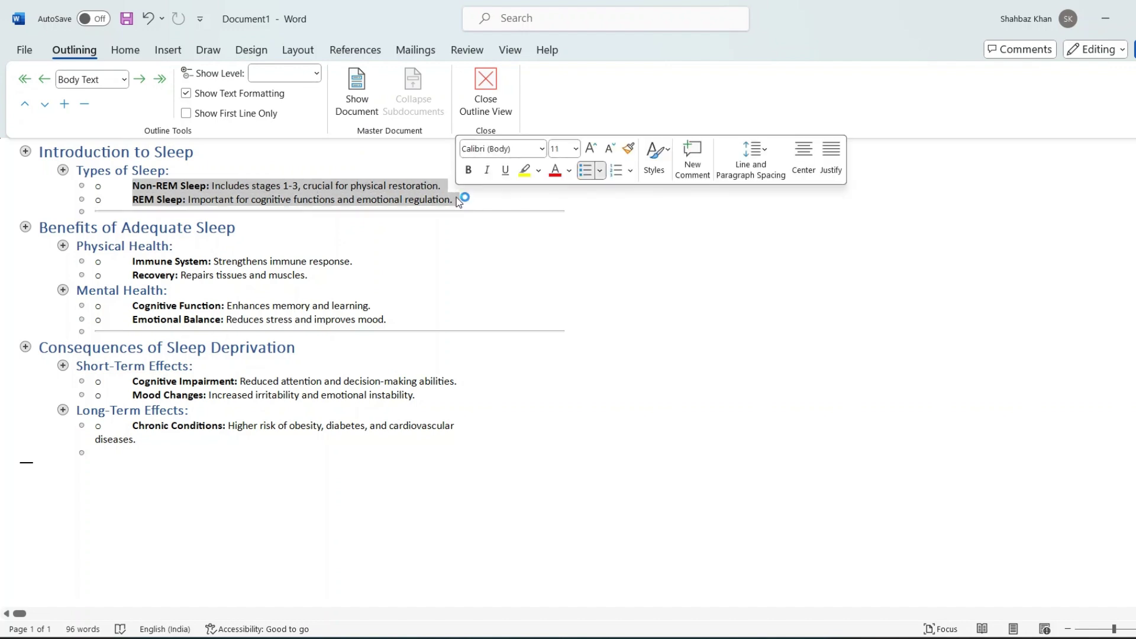
left_click(100, 80)
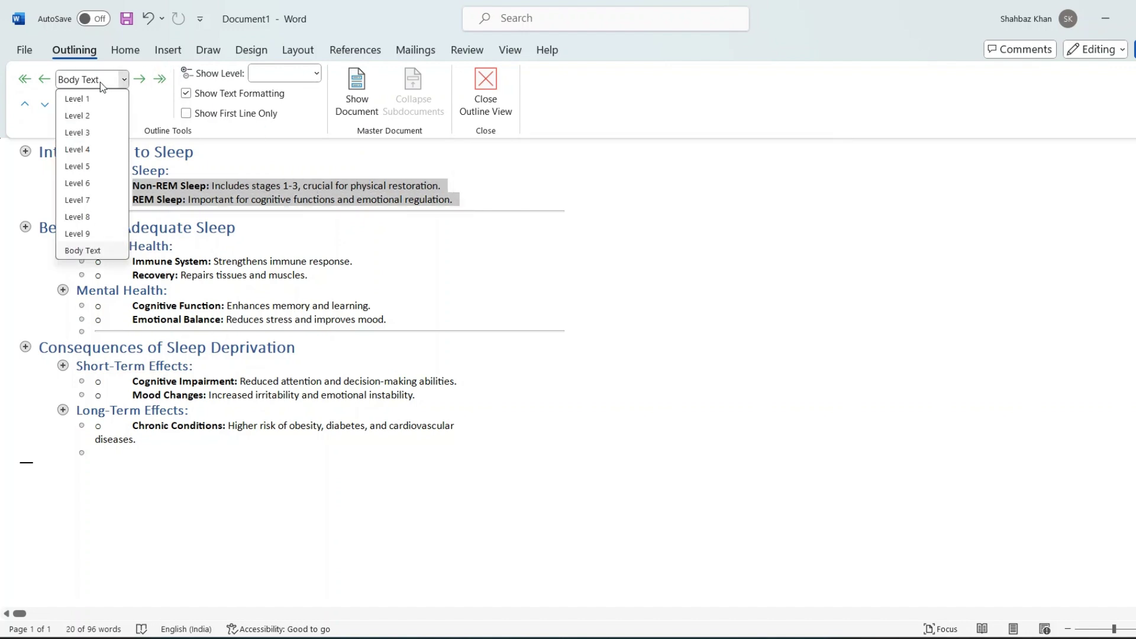
left_click(89, 133)
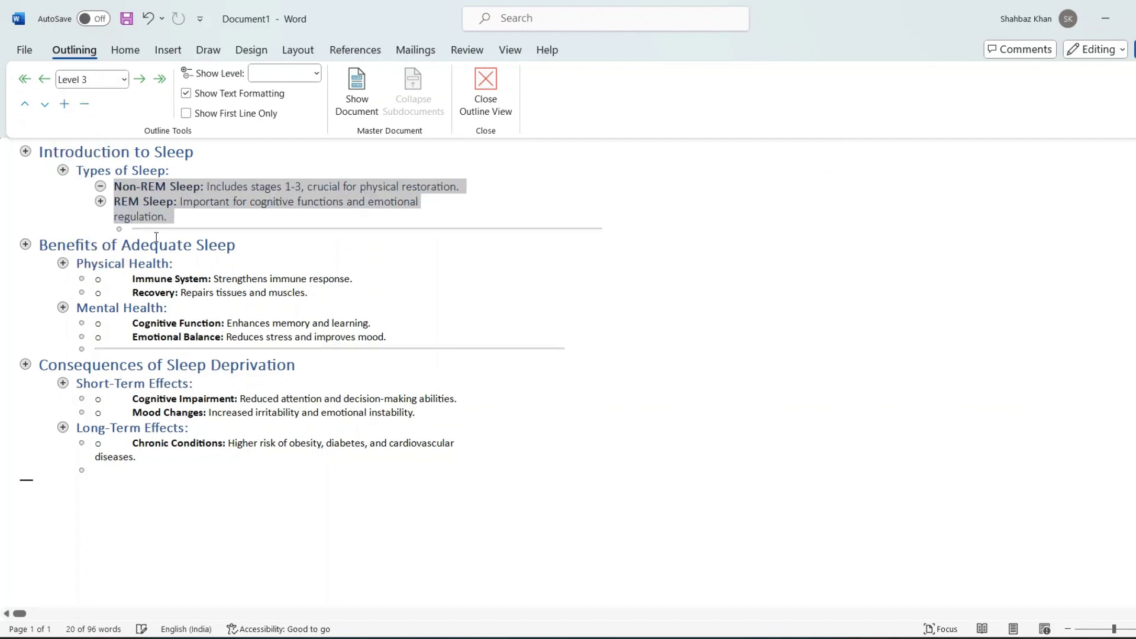
left_click_drag(130, 278, 309, 292)
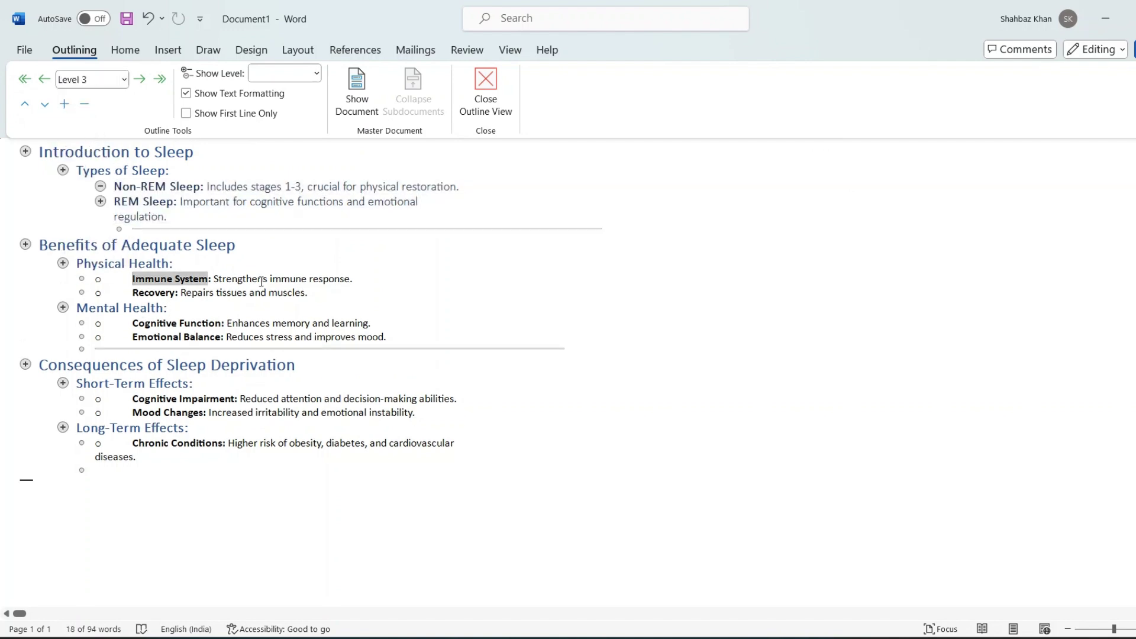
left_click(100, 79)
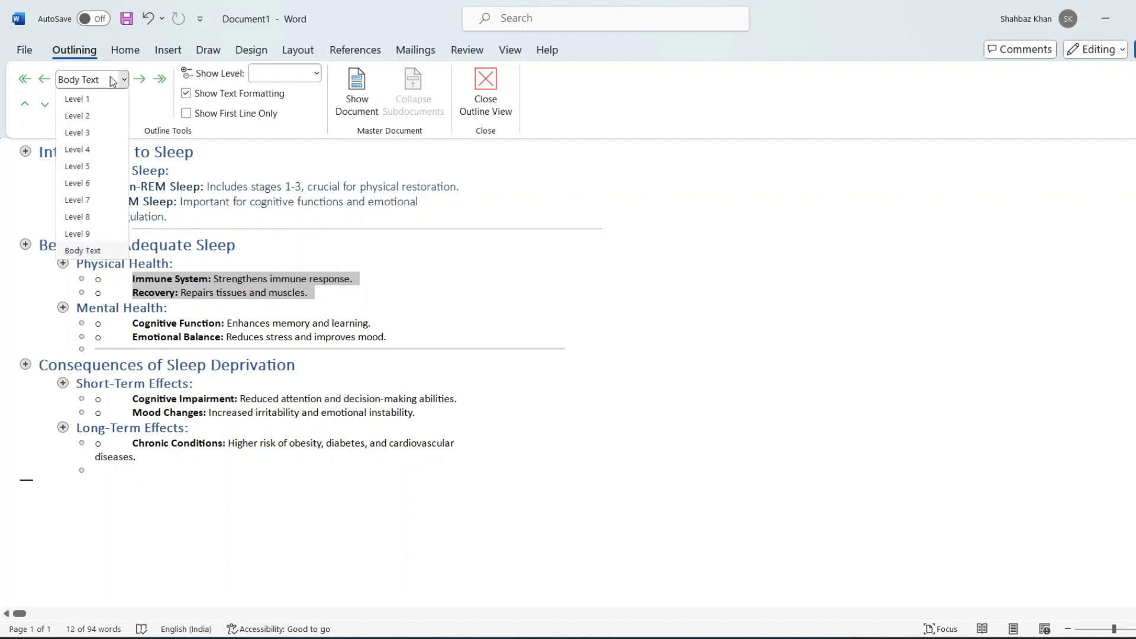
left_click(90, 133)
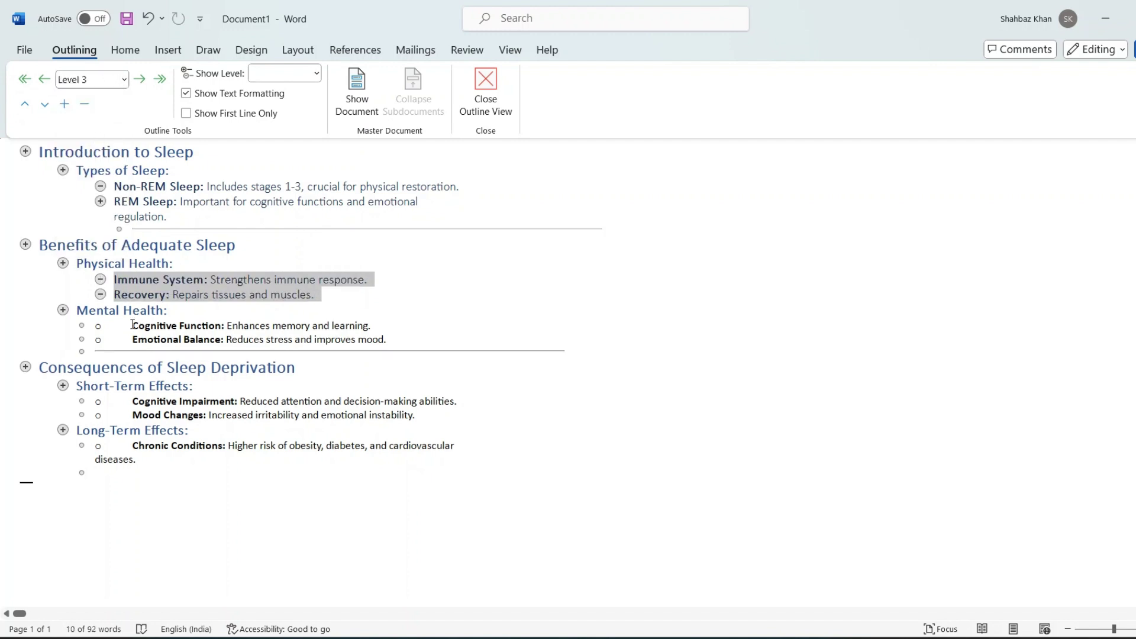
Step: Set Cognitive Function, Emotional Balance, Cognitive Impairment, Mood Changes and Chronic Conditions to Level 3
mouse_move(131, 325)
left_mouse_down()
mouse_move(417, 337)
mouse_move(133, 326)
left_mouse_up()
left_click(408, 337)
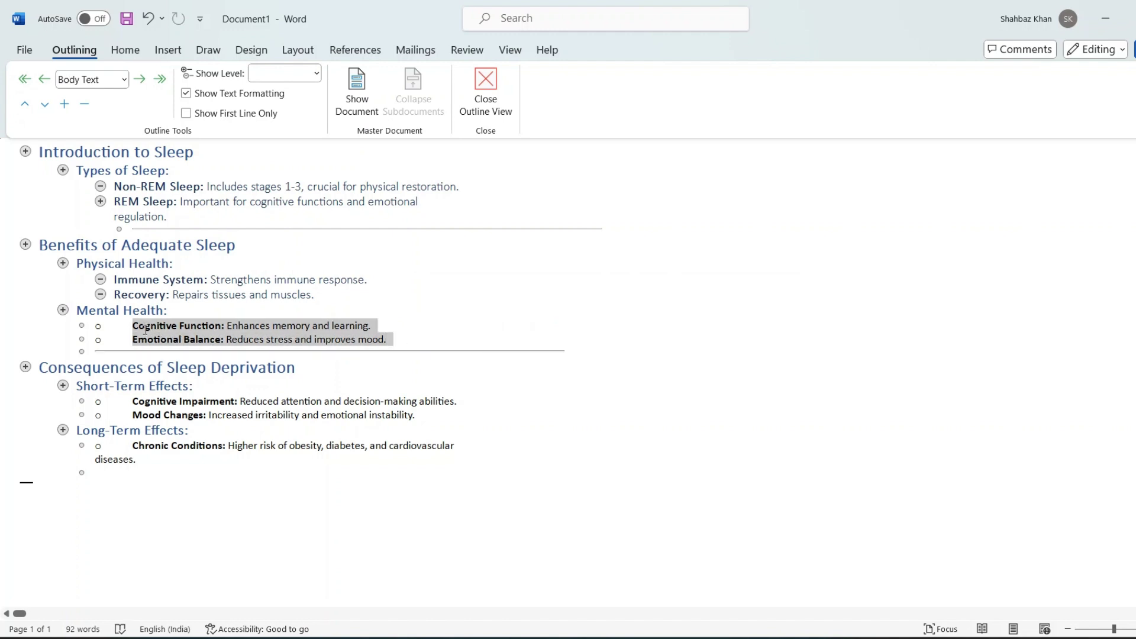
left_click(120, 83)
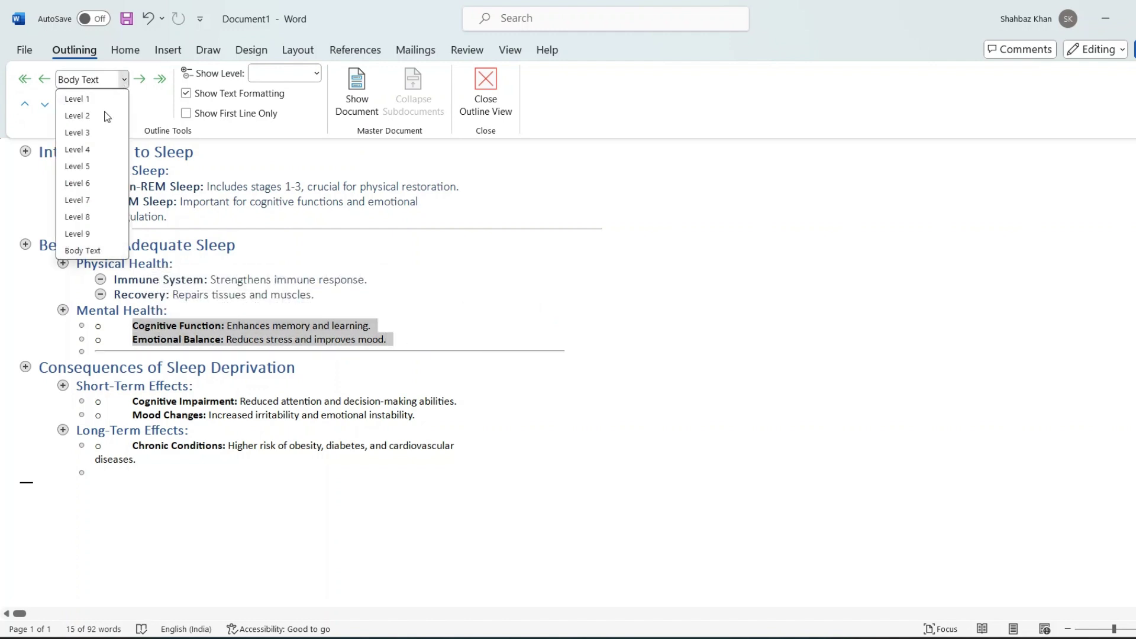
left_click(78, 133)
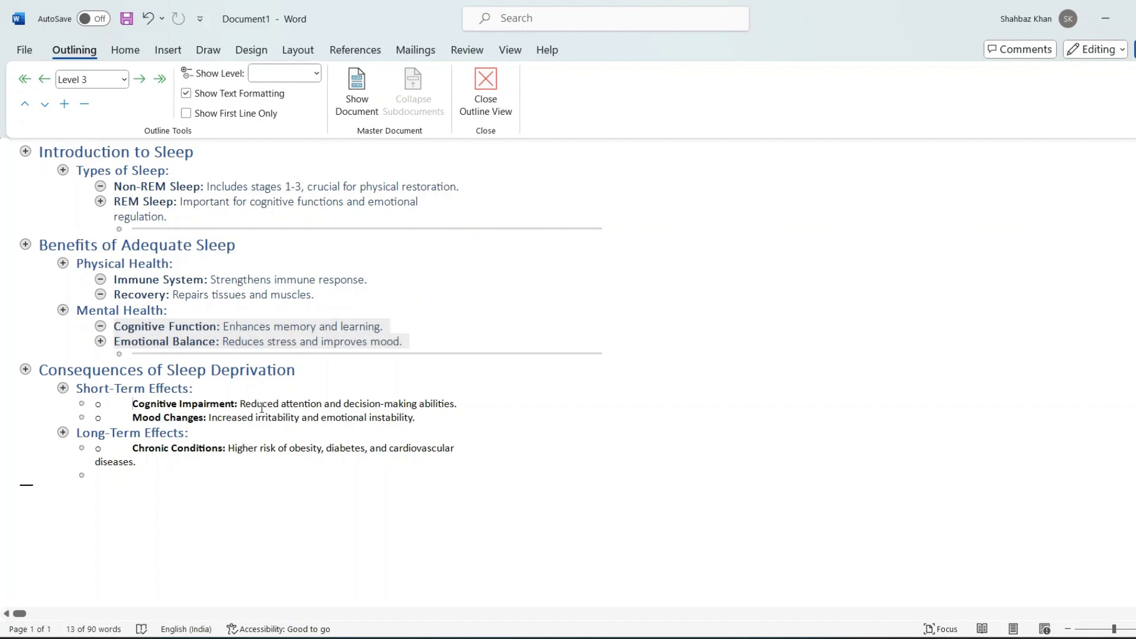
left_click_drag(131, 403, 418, 423)
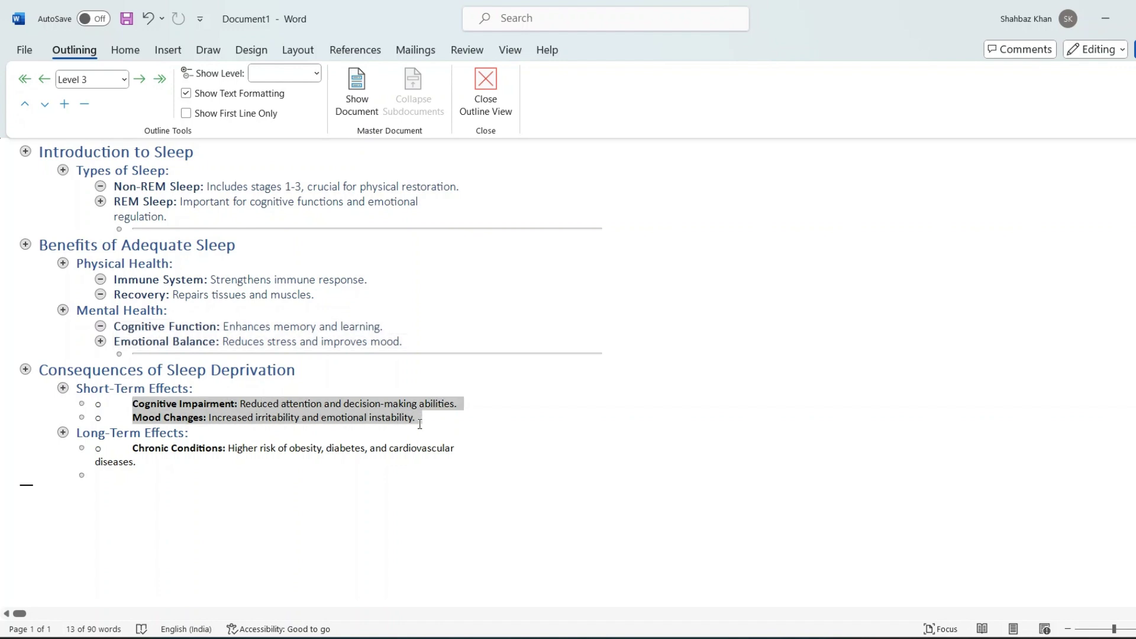
left_click(111, 79)
left_click(89, 133)
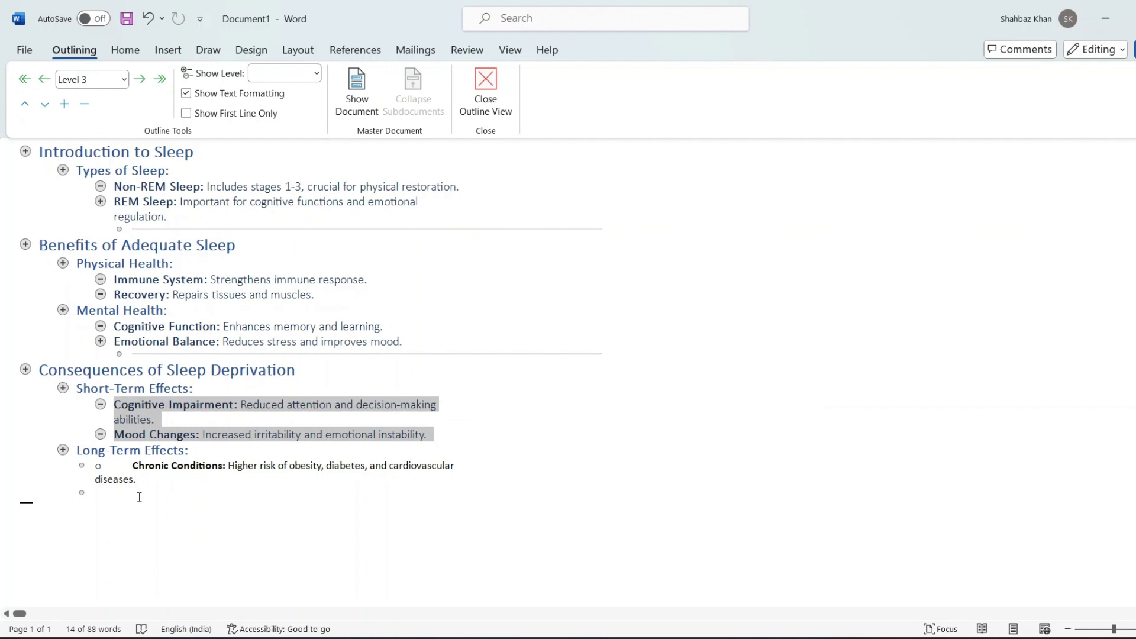
left_click_drag(132, 464, 148, 483)
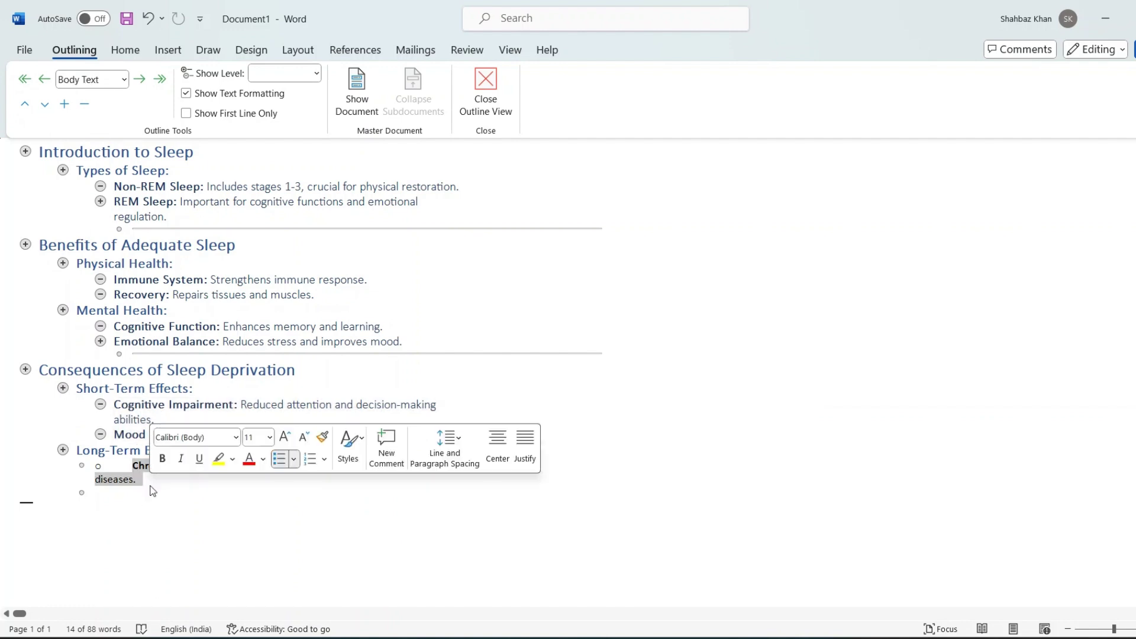
left_click(125, 82)
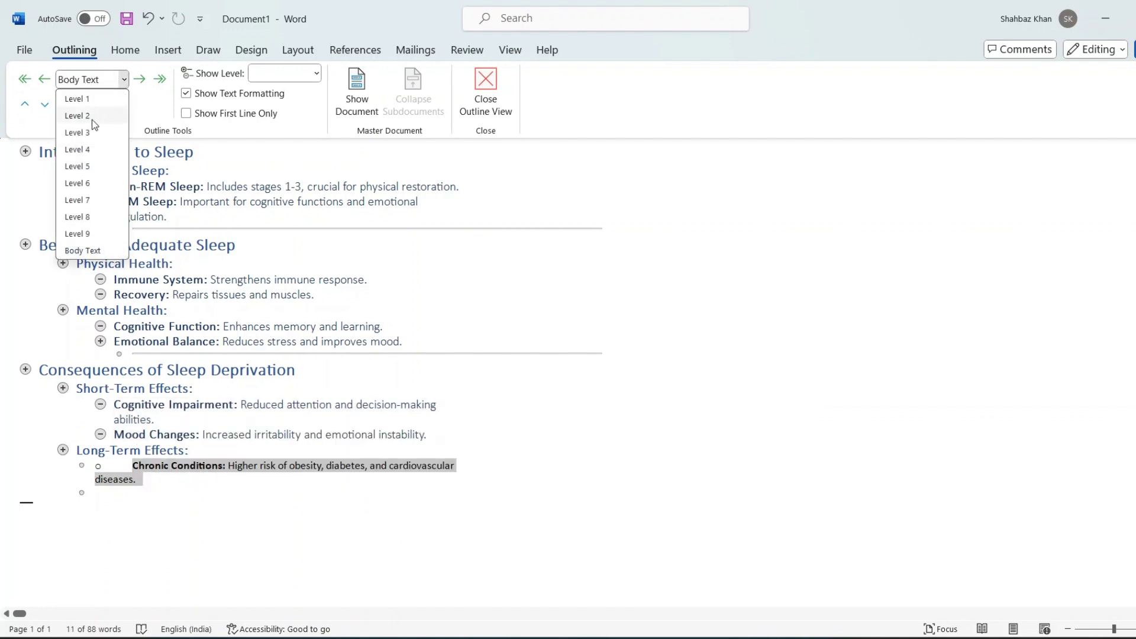
left_click(81, 133)
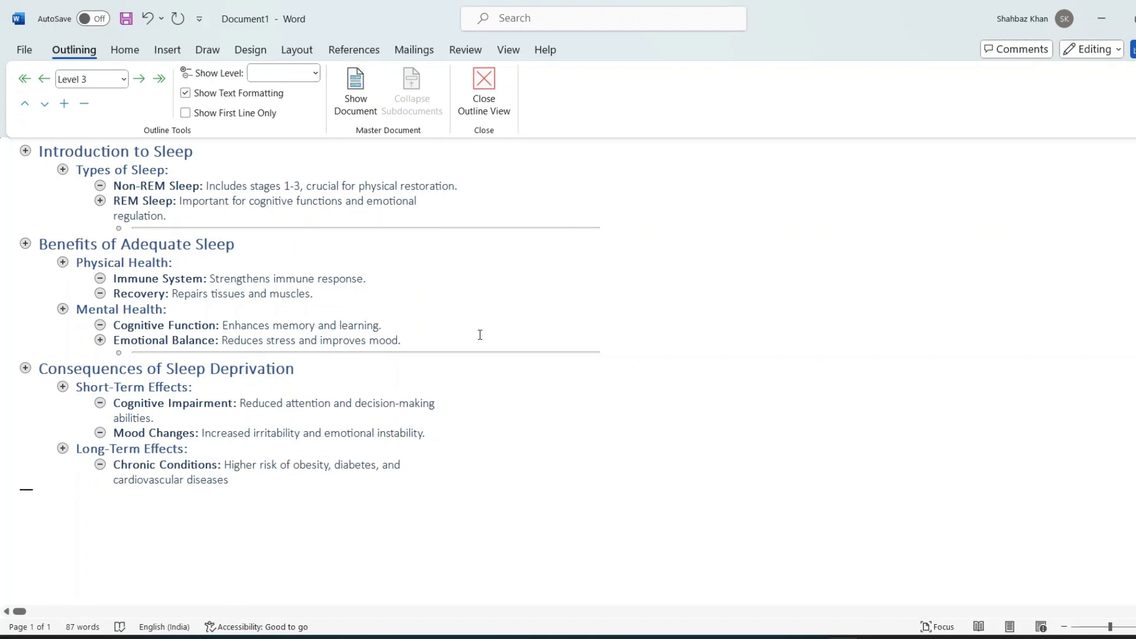
Step: Save the outline to the Desktop as 'Introduction to Sleep'
key("ctrl+s")
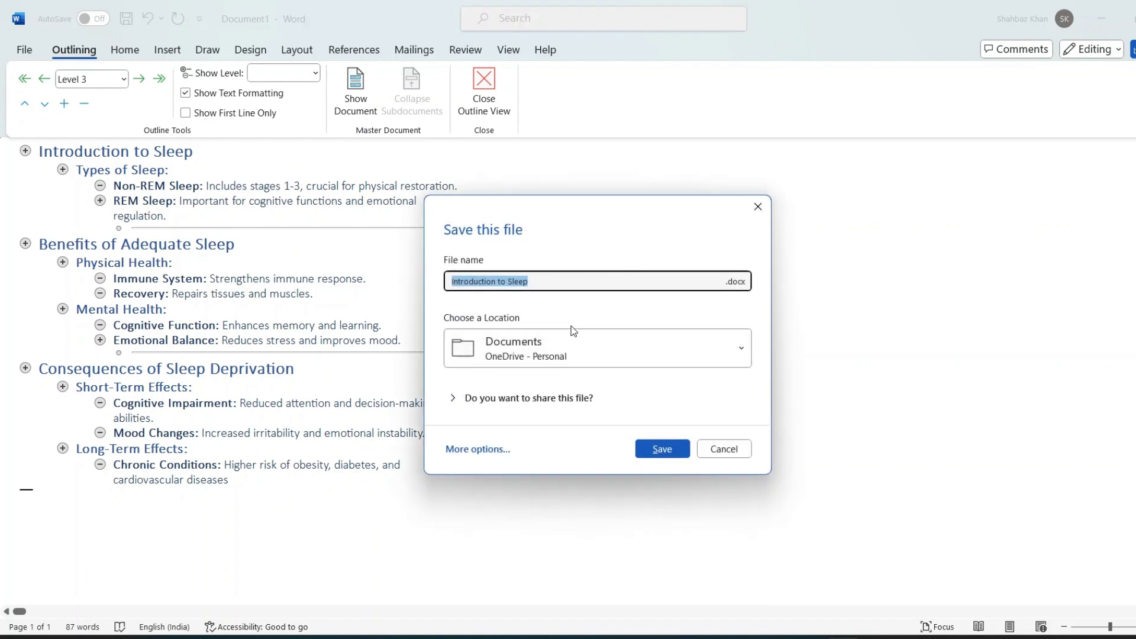
left_click(572, 342)
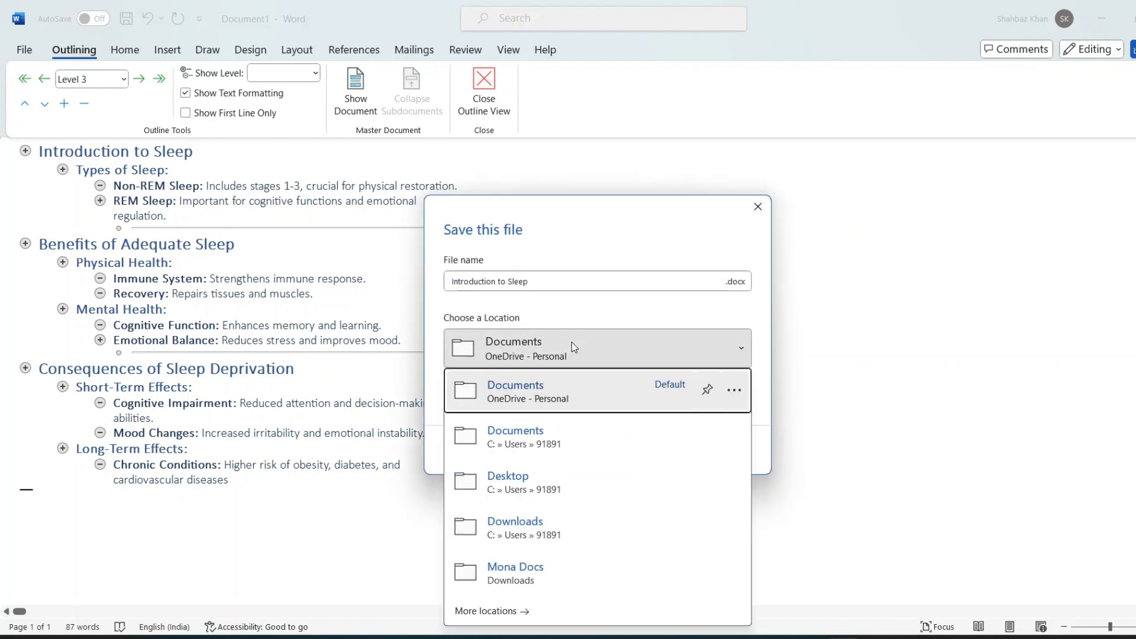
left_click(513, 486)
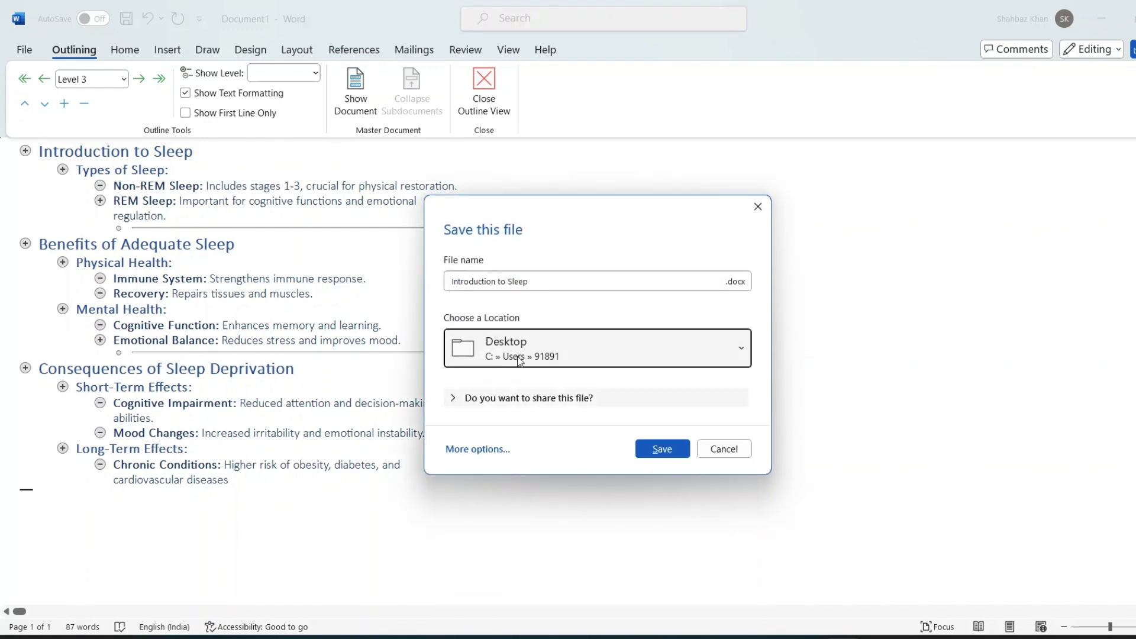
left_click(542, 281)
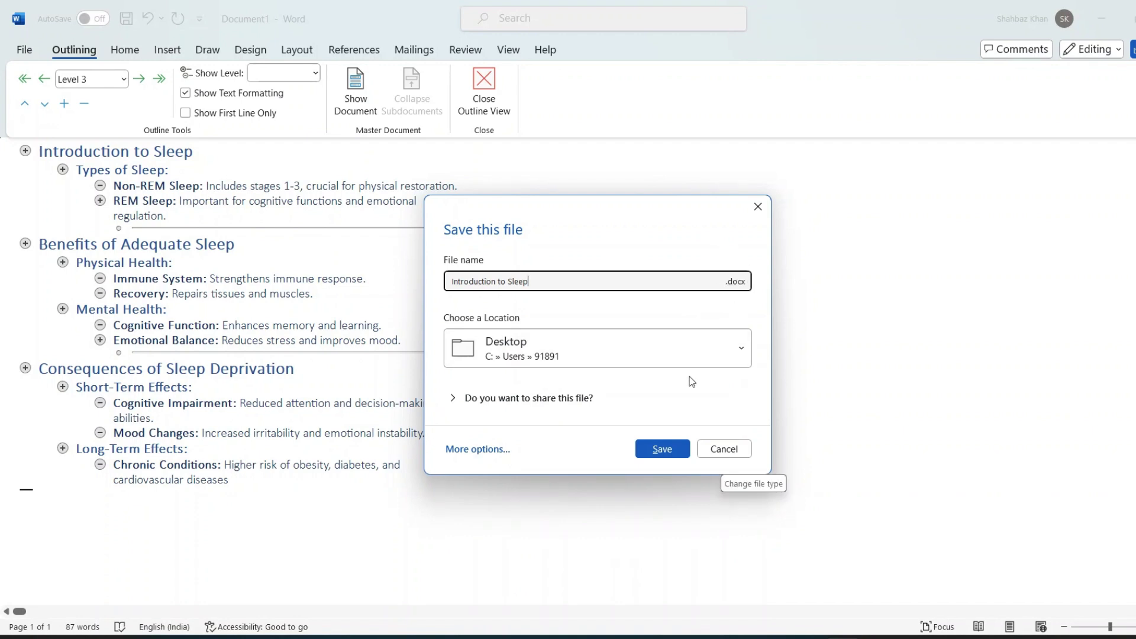
left_click(658, 449)
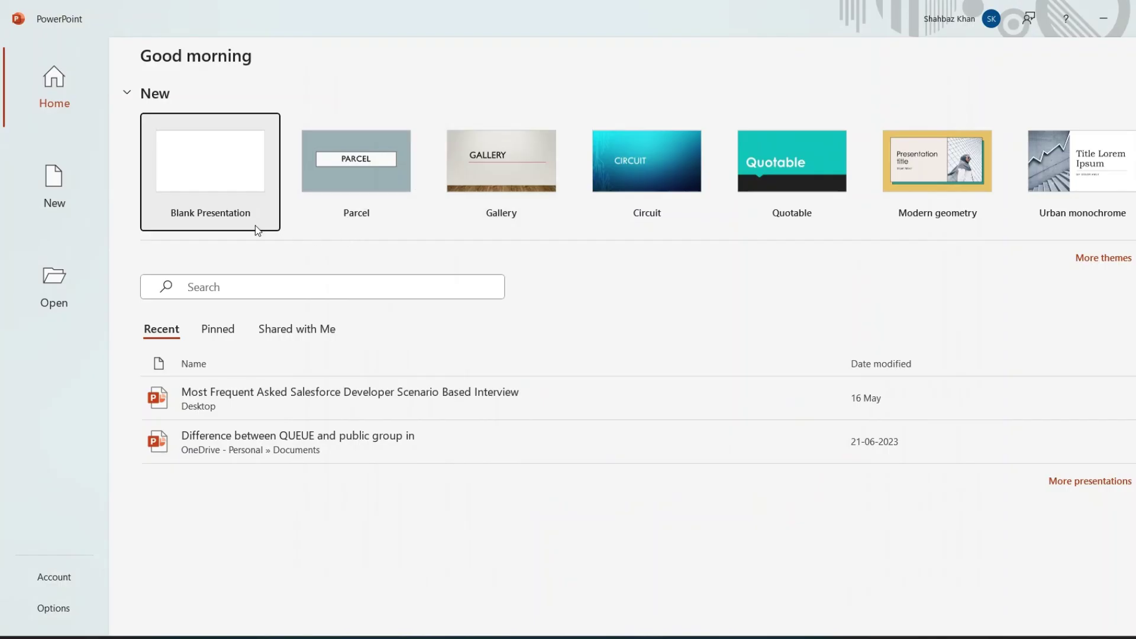
Step: Start a blank presentation and import the Desktop's Introduction to Sleep outline as slides
left_click(225, 183)
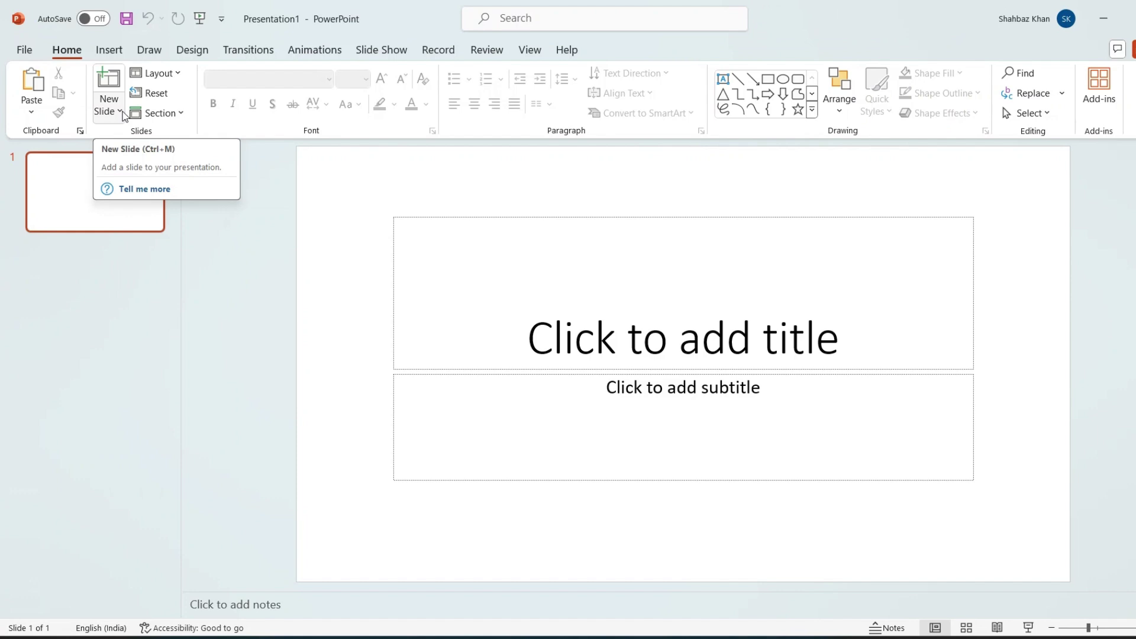
left_click(123, 116)
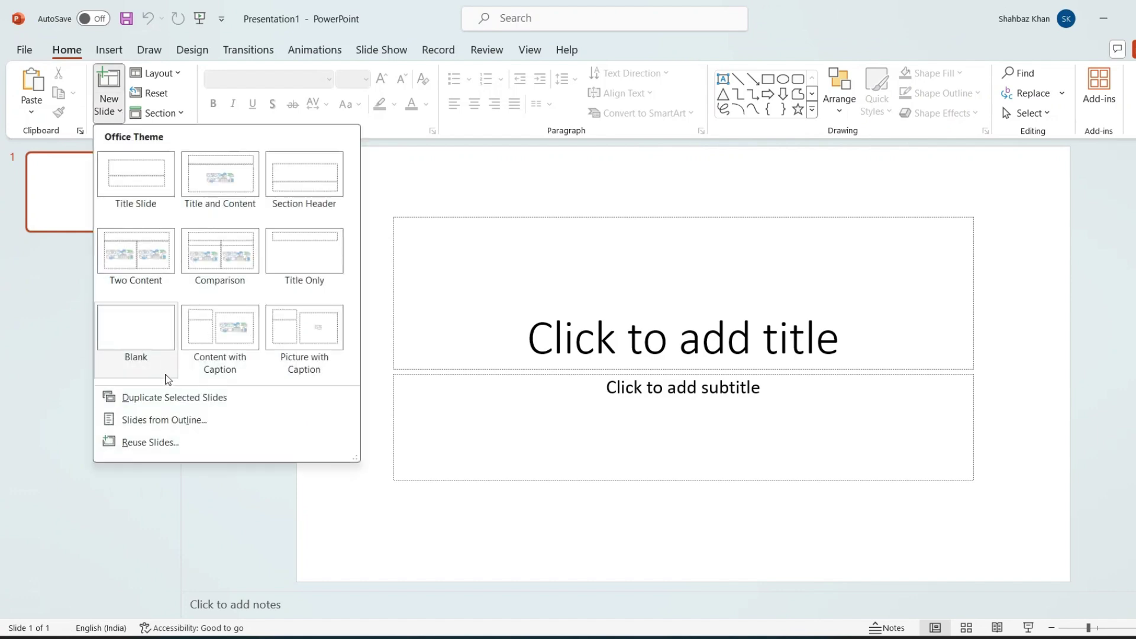
left_click(168, 427)
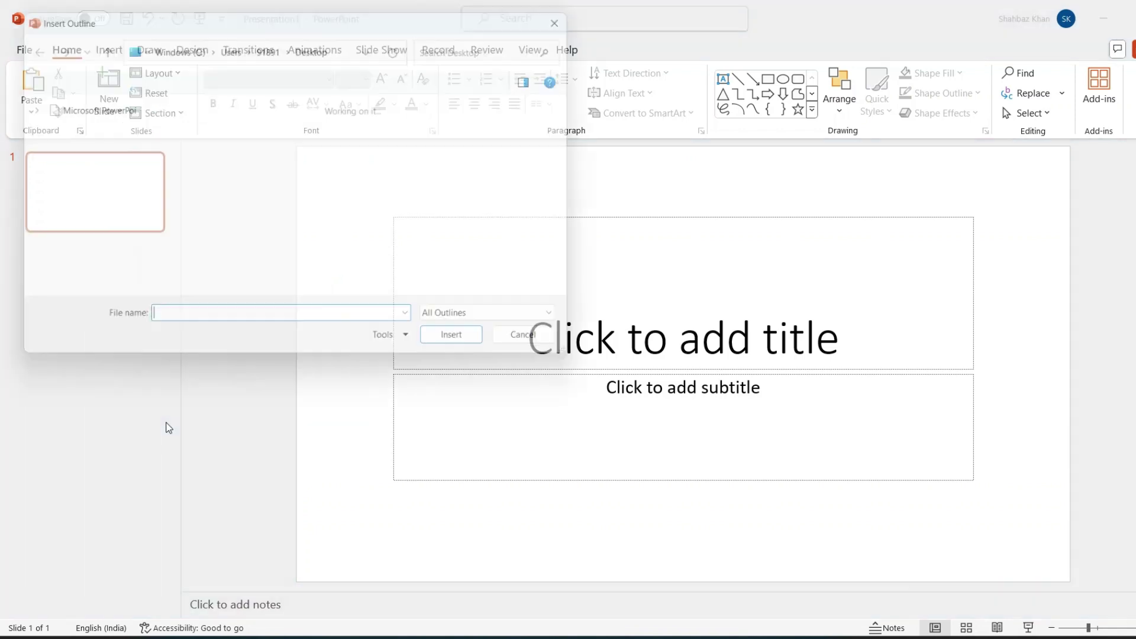
scroll(281, 179, "down", 1)
scroll(284, 182, "down", 1)
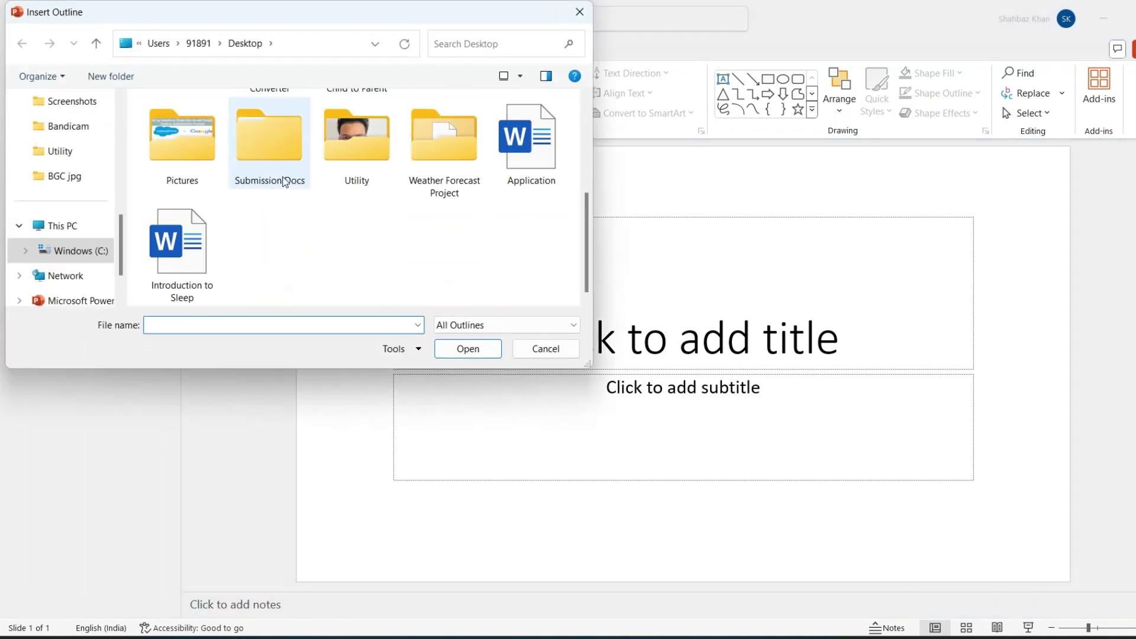
left_click(191, 263)
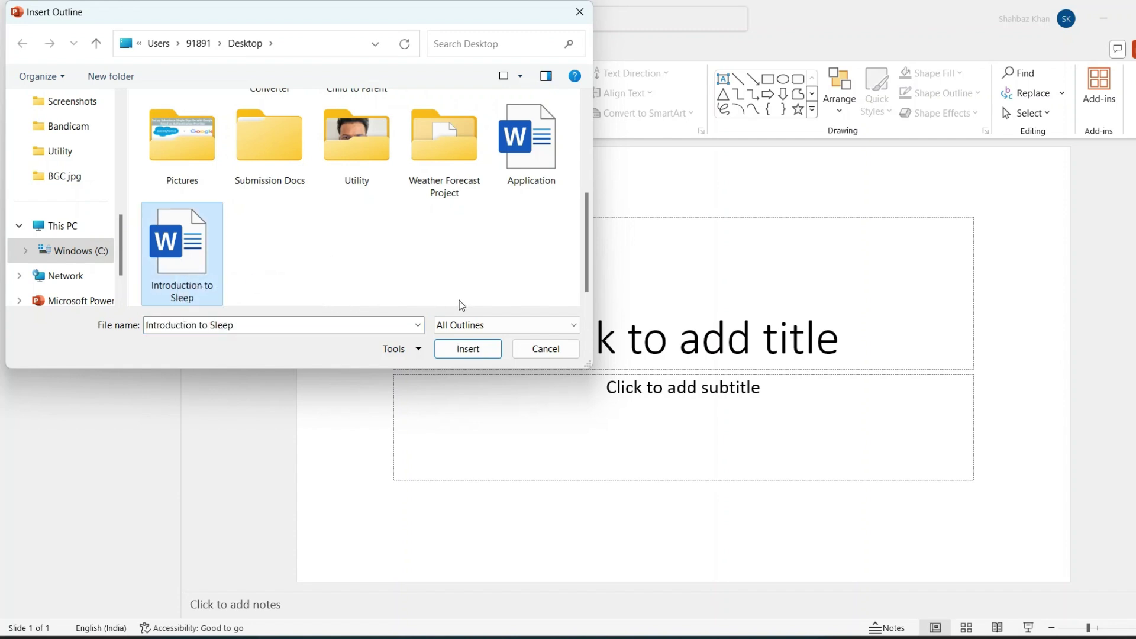
left_click(467, 355)
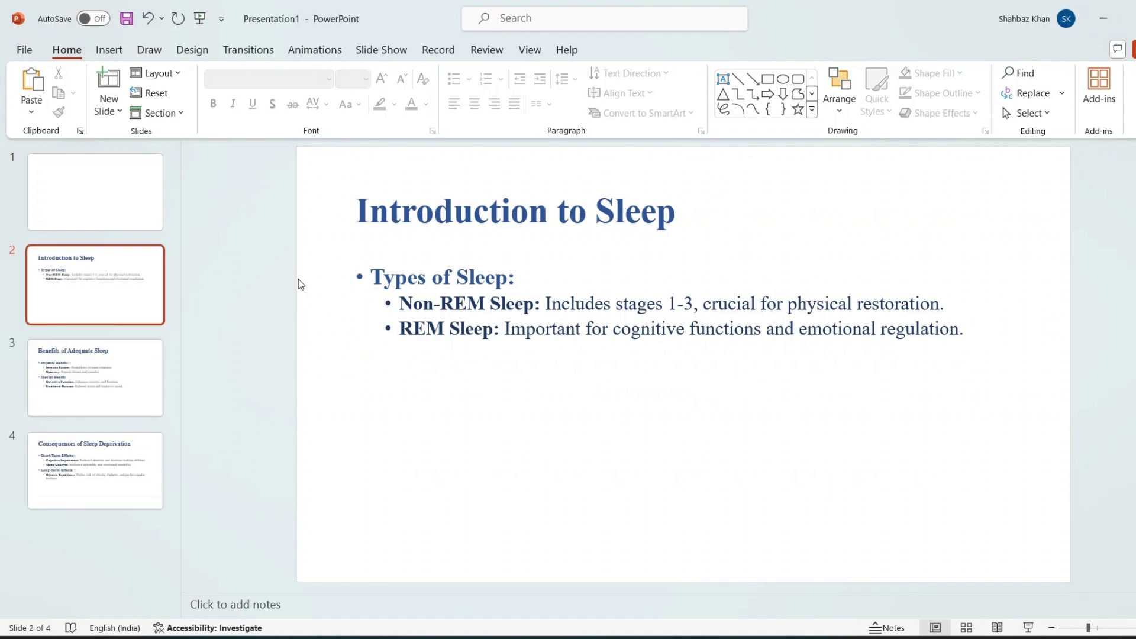
Step: Review the slide thumbnails, ending on the blank first slide
left_click(98, 379)
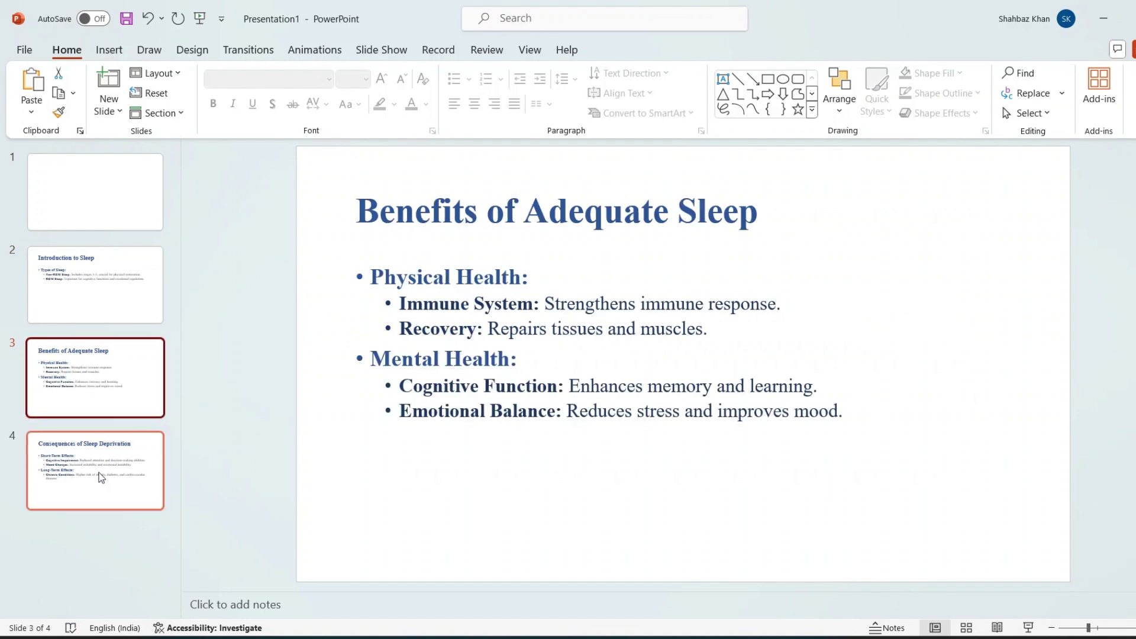
left_click(100, 476)
left_click(103, 365)
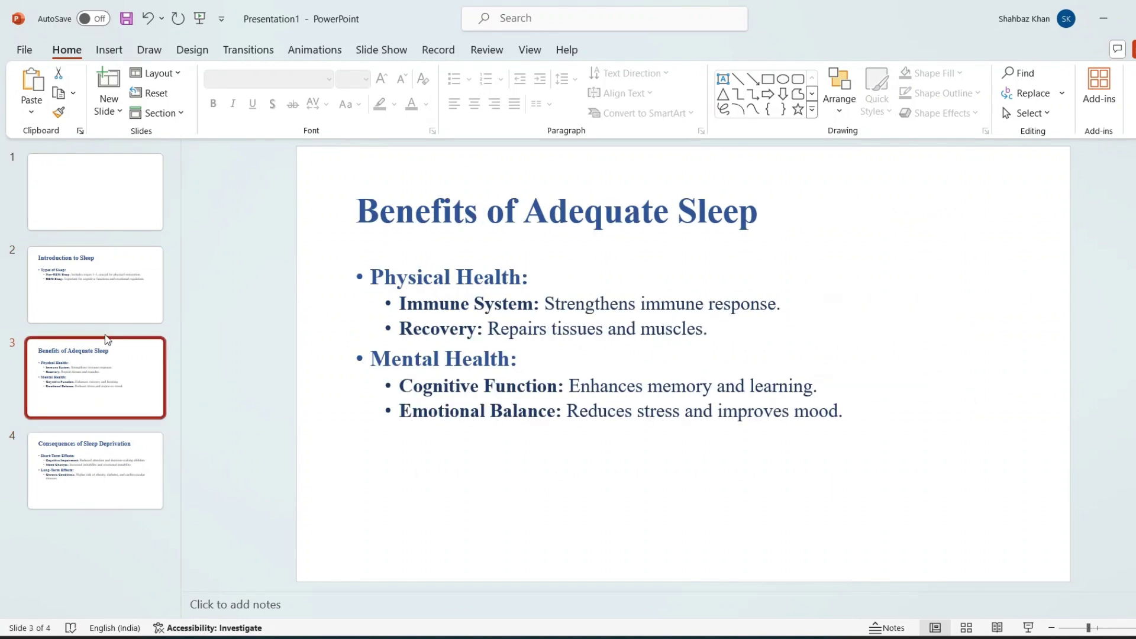
left_click(110, 283)
left_click(113, 196)
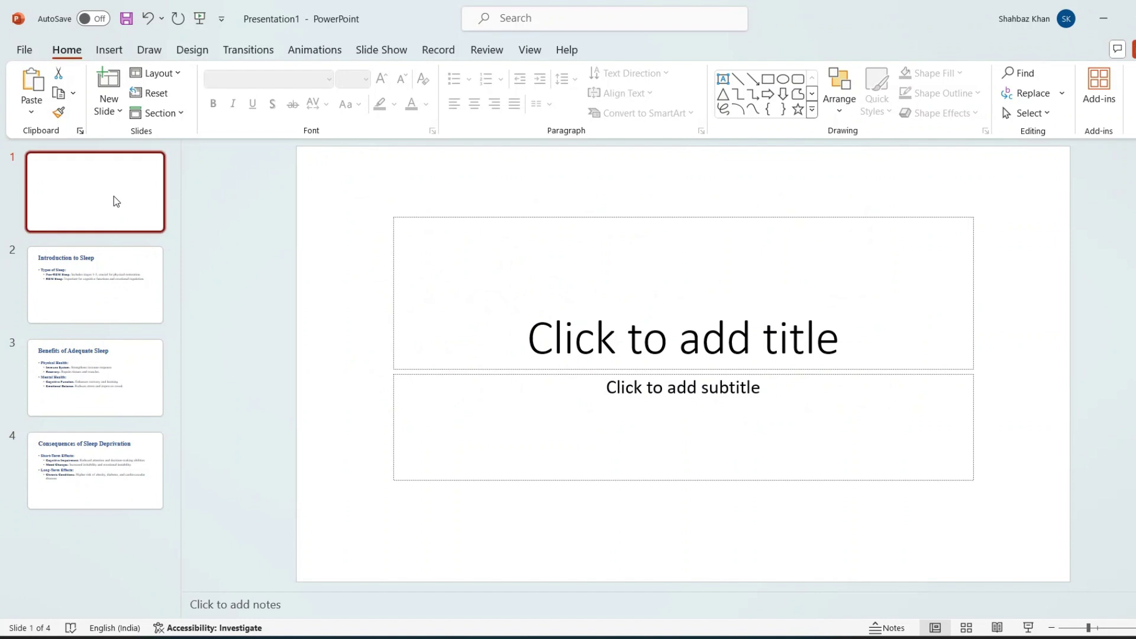
Step: Delete the blank first slide so Introduction to Sleep becomes slide 1
right_click(114, 201)
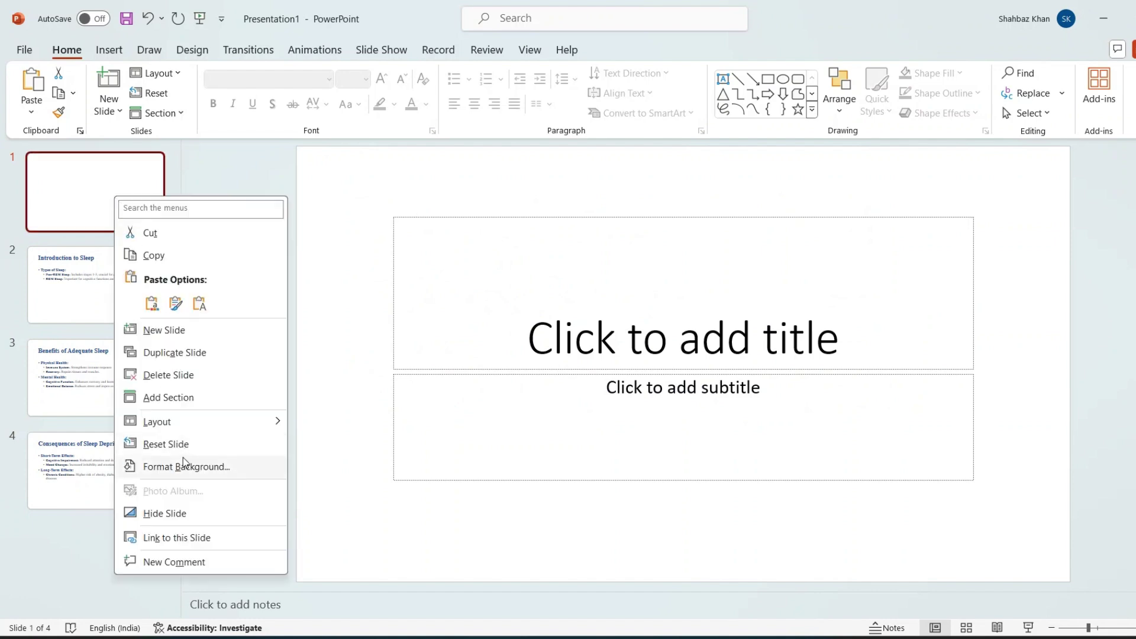
left_click(163, 380)
left_click_drag(95, 378, 219, 367)
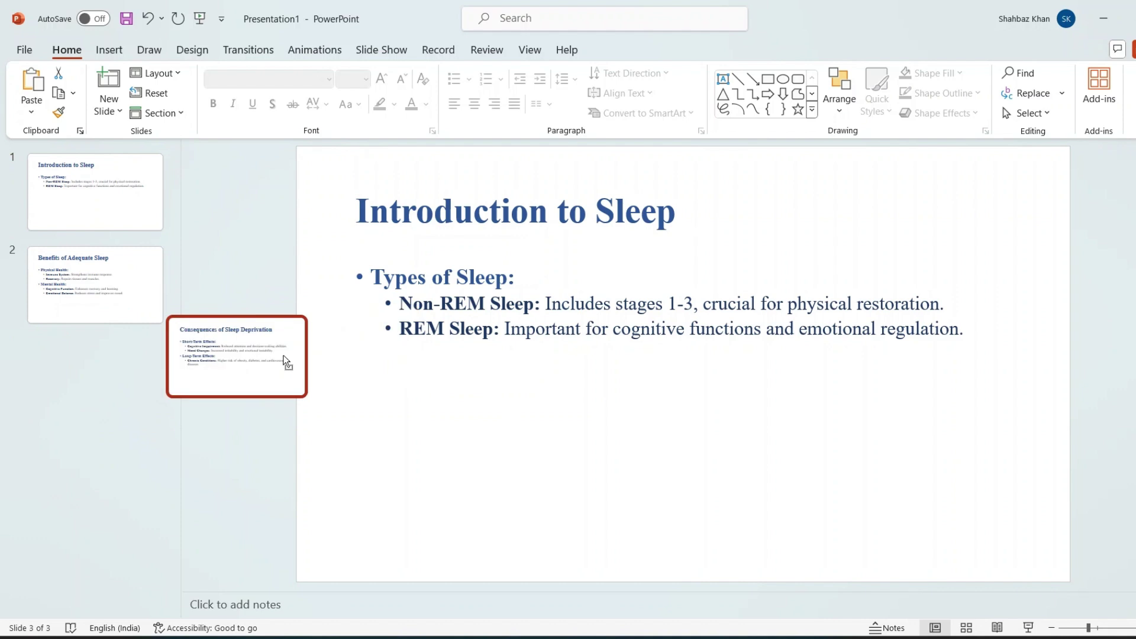
left_click(117, 196)
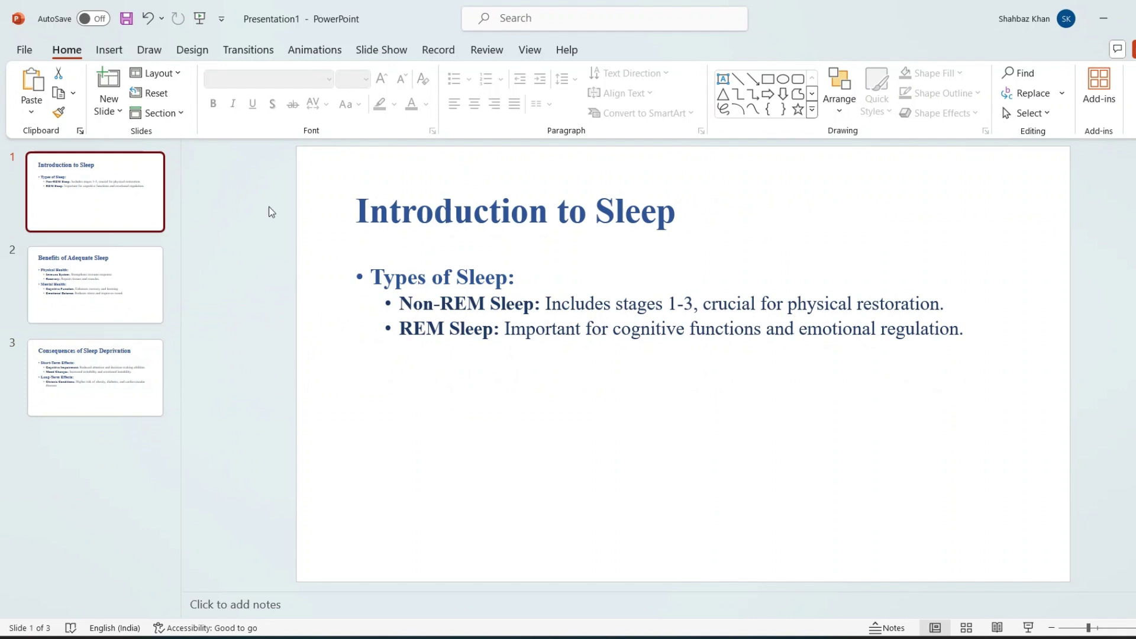
Step: Apply the purple banner theme, then review the Introduction, Benefits and Consequences slides
left_click(194, 51)
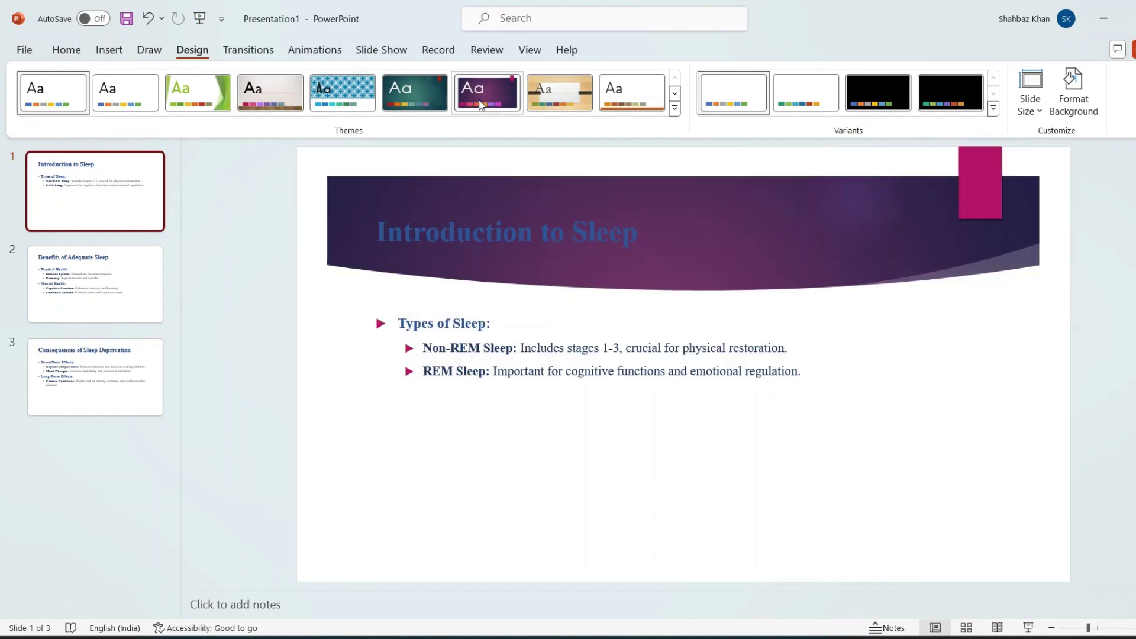
left_click(479, 105)
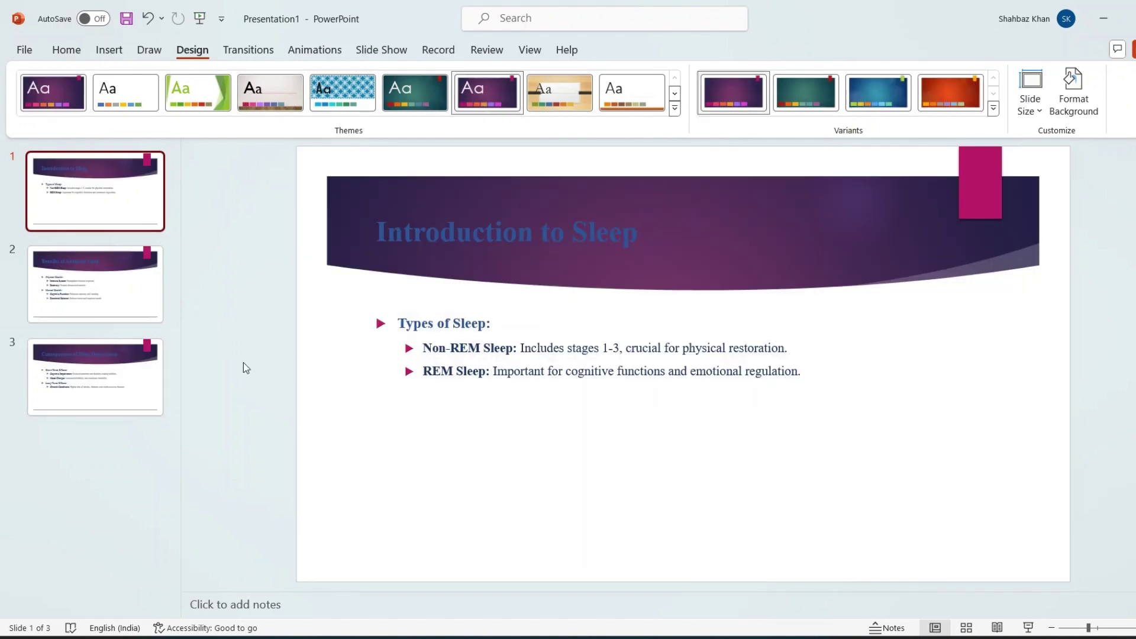
left_click(116, 293)
left_click(132, 373)
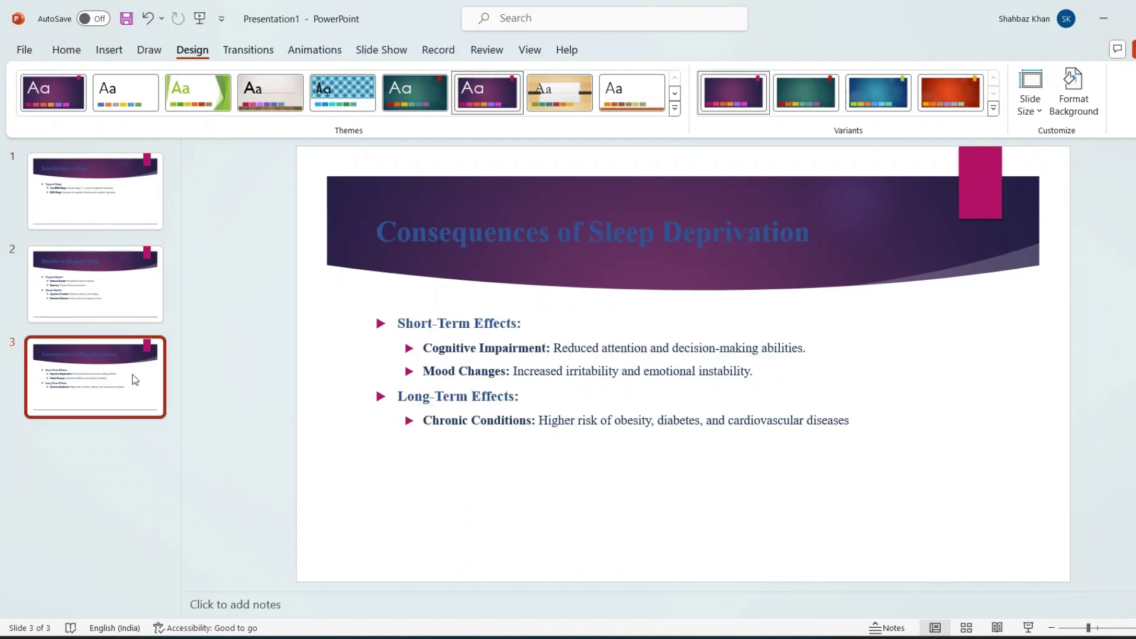
left_click(94, 183)
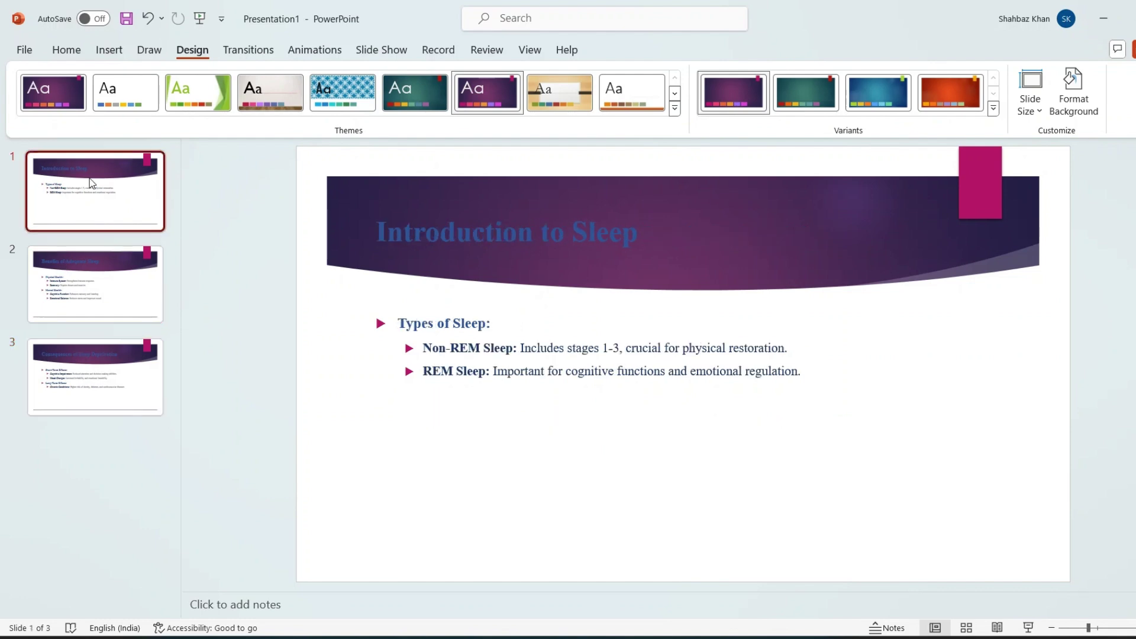
left_click(111, 284)
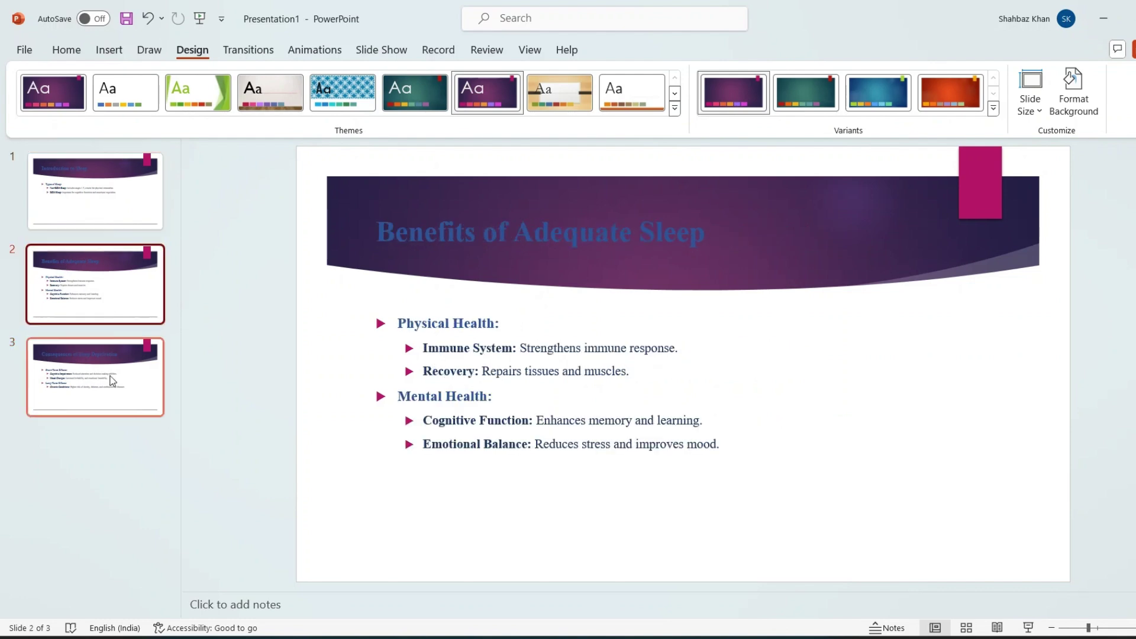
left_click(111, 380)
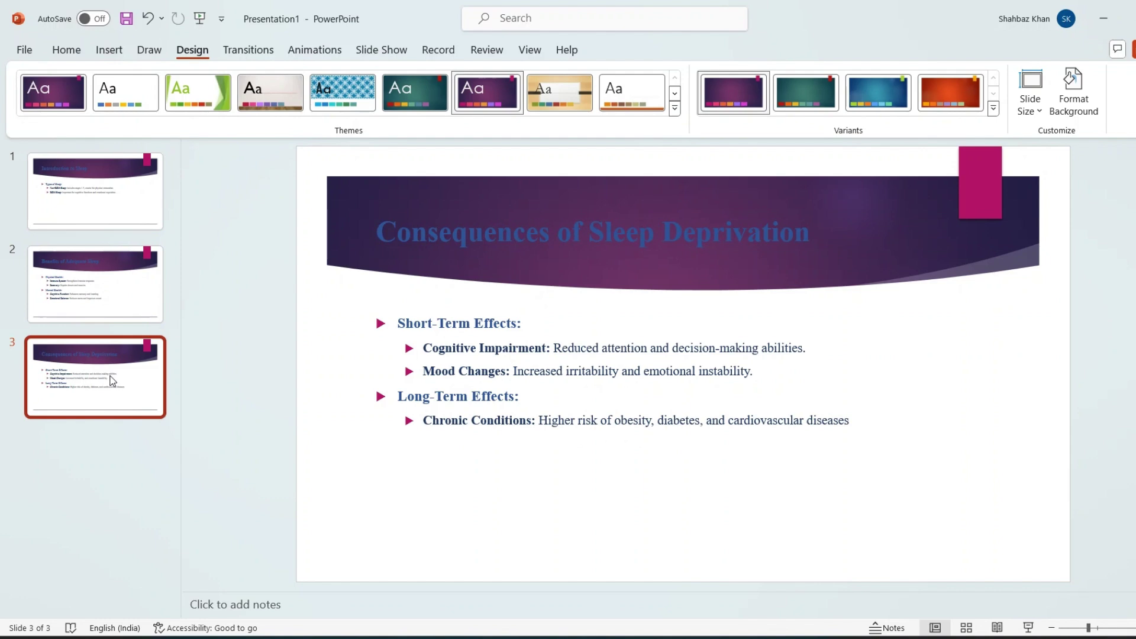